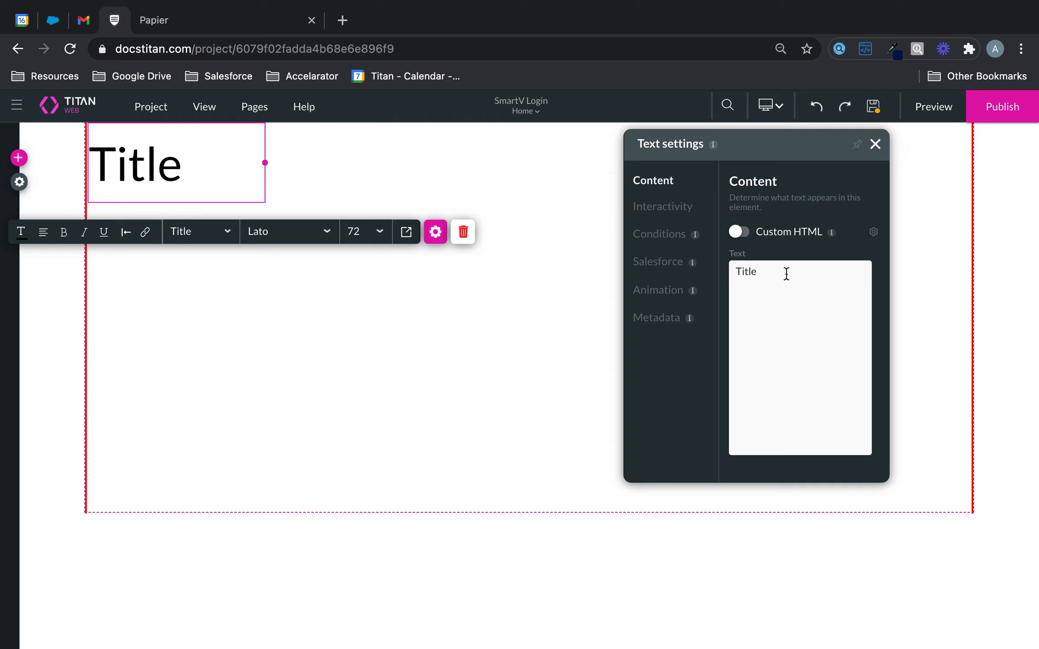
Change the home page heading to 'Page 1'.
{"action": "left_click_drag", "start_coordinate": [786, 274], "coordinate": [733, 273]}
{"action": "type", "text": "Page 1"}
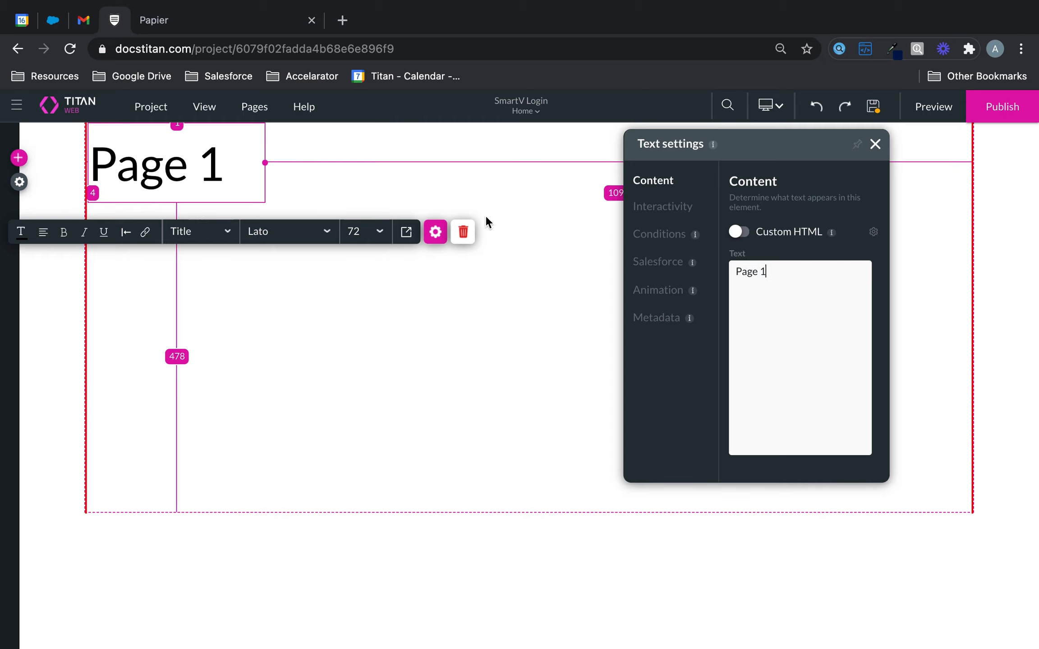
{"action": "left_click", "coordinate": [344, 344]}
Drag a primary blue button into the middle of the page.
{"action": "left_click", "coordinate": [18, 158]}
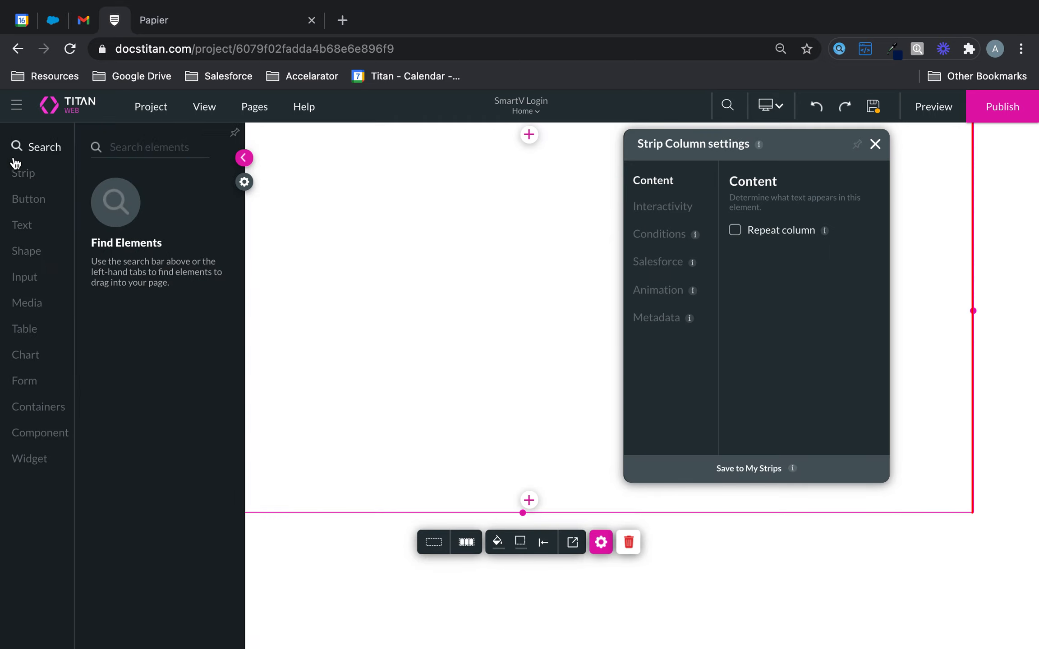
{"action": "left_click", "coordinate": [16, 195]}
{"action": "left_click_drag", "start_coordinate": [143, 189], "coordinate": [531, 295]}
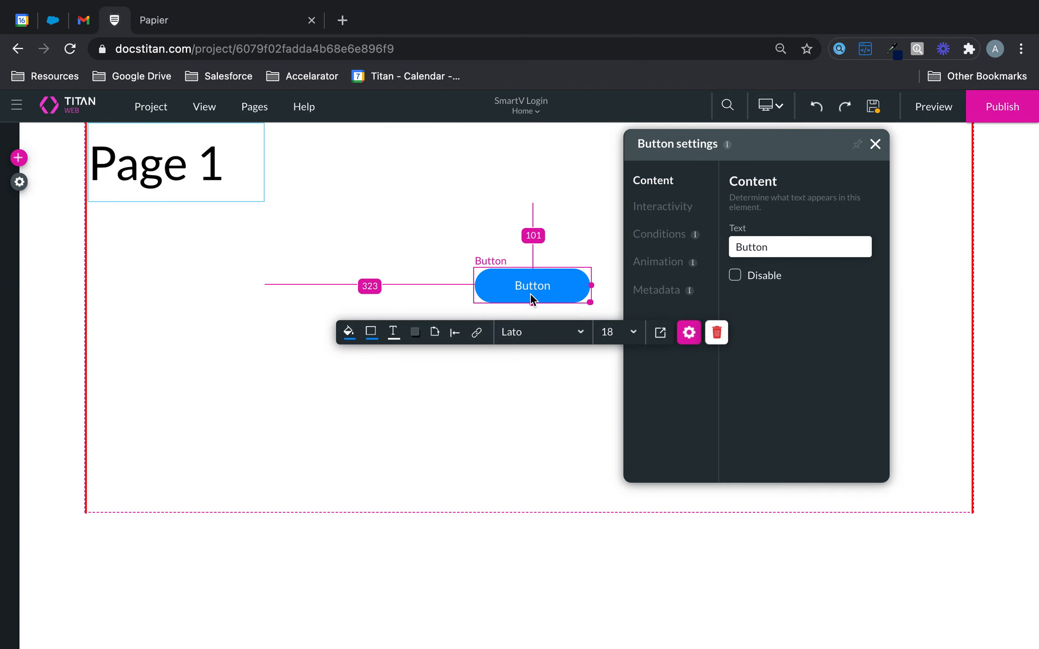
Save the home page and add a blank-template Page 2 to the SmartV Login project.
{"action": "left_click", "coordinate": [535, 111]}
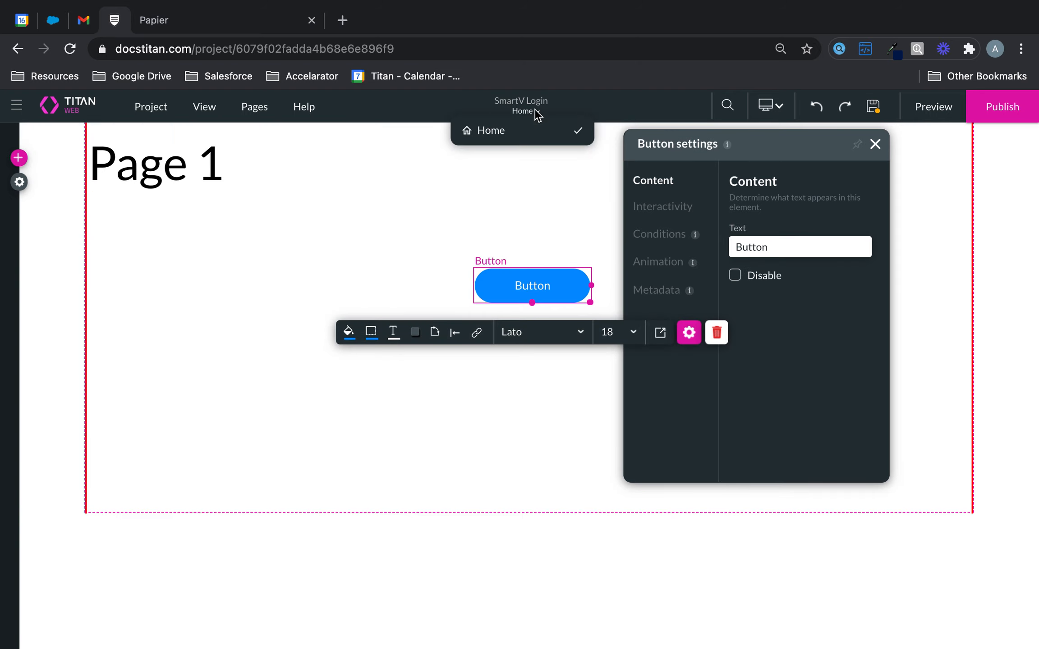
{"action": "left_click", "coordinate": [259, 111]}
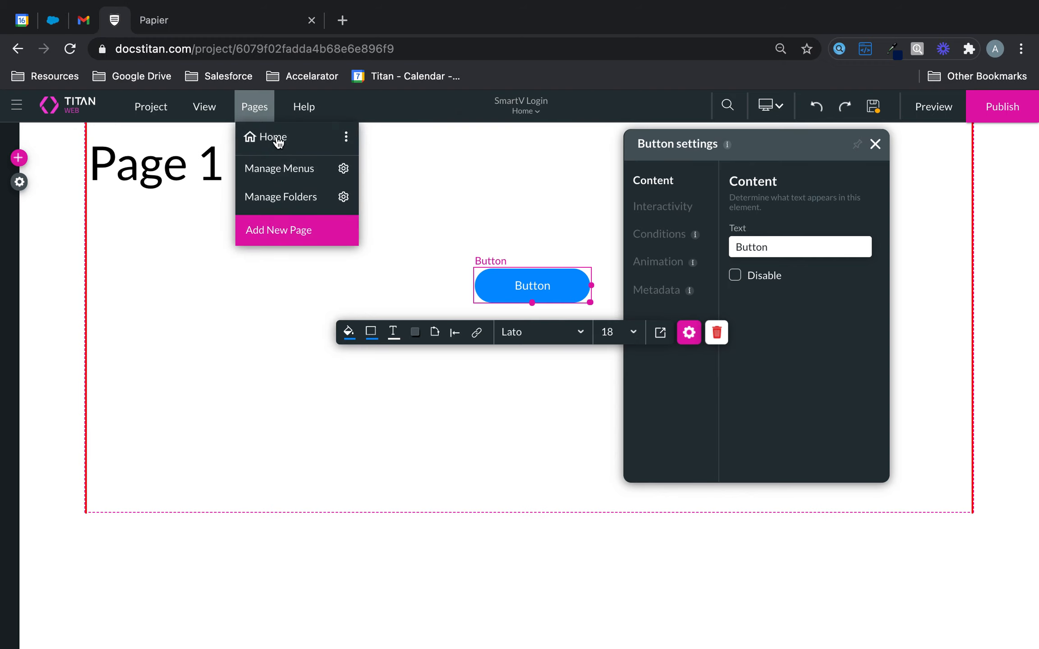
{"action": "left_click", "coordinate": [291, 227]}
{"action": "left_click", "coordinate": [583, 441]}
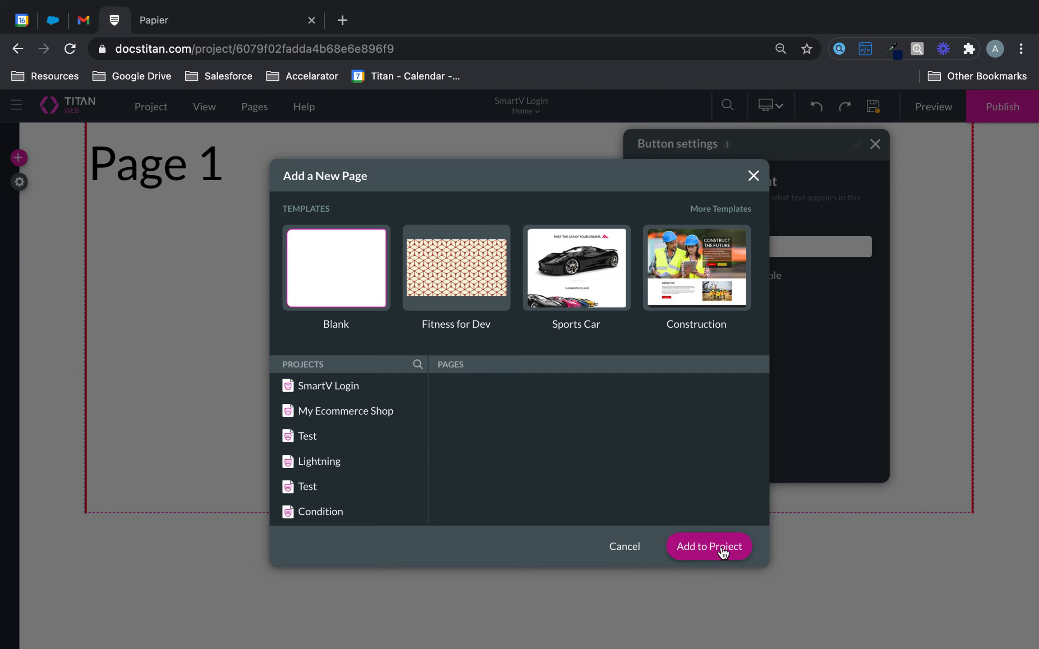
{"action": "left_click", "coordinate": [722, 548]}
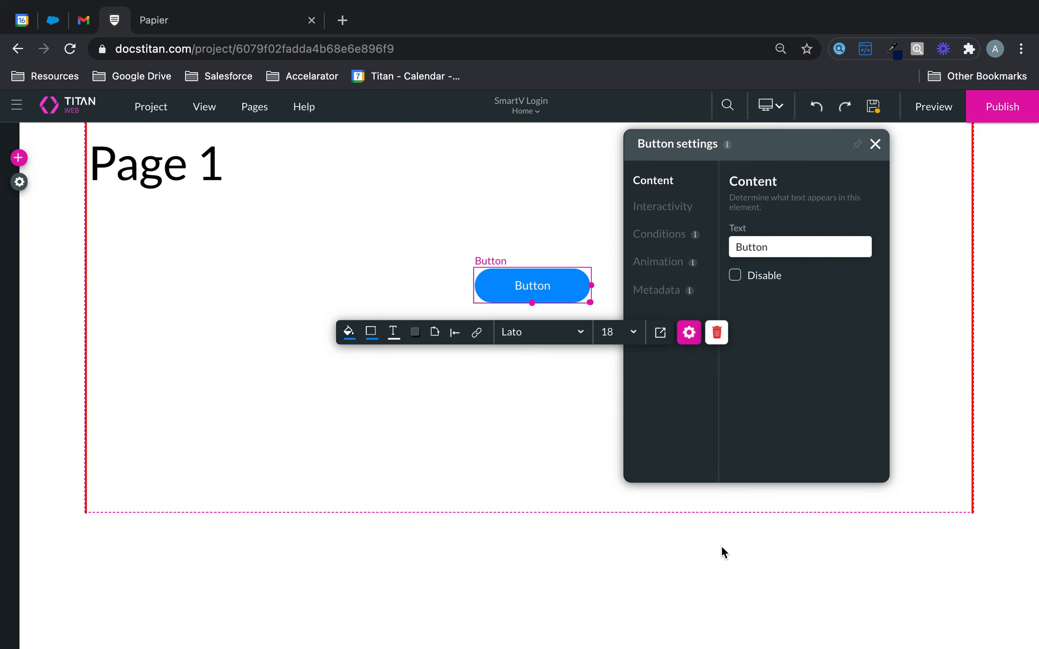
{"action": "left_click", "coordinate": [19, 158]}
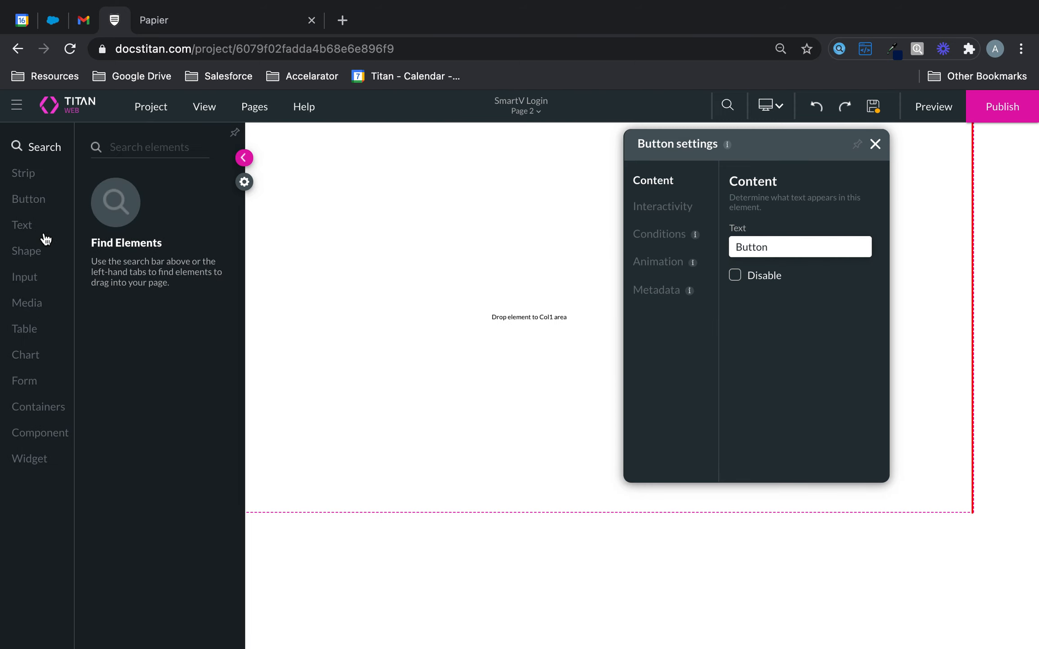
Place a Title text element at the top-left of Page 2.
{"action": "left_click", "coordinate": [22, 224]}
{"action": "left_click", "coordinate": [343, 181]}
{"action": "left_click", "coordinate": [19, 158]}
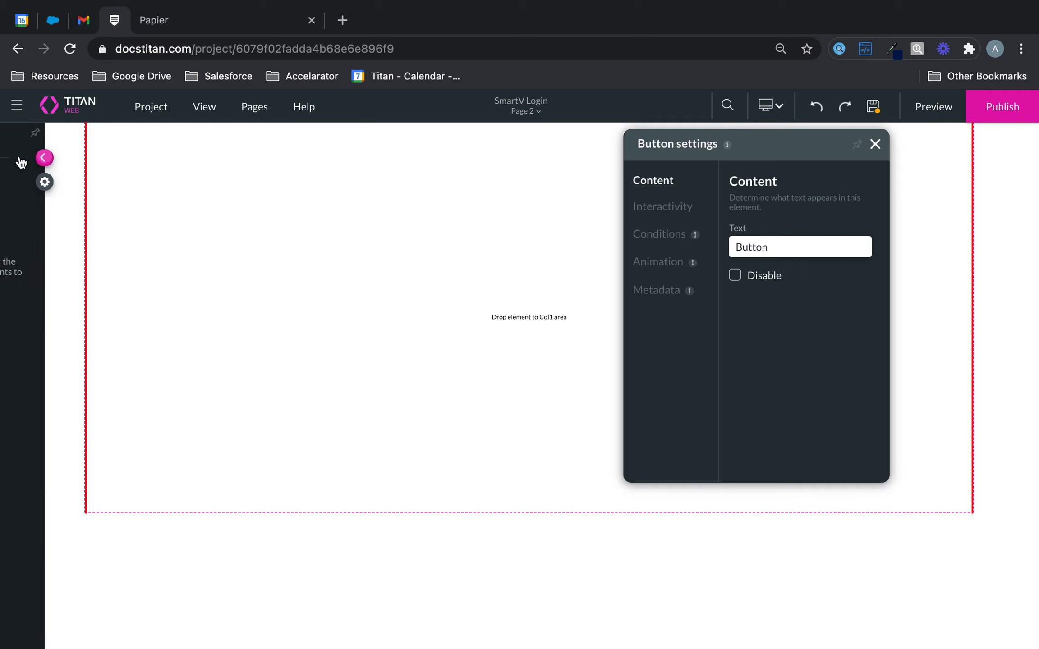
{"action": "left_click", "coordinate": [27, 224]}
{"action": "left_click_drag", "start_coordinate": [248, 187], "coordinate": [346, 184]}
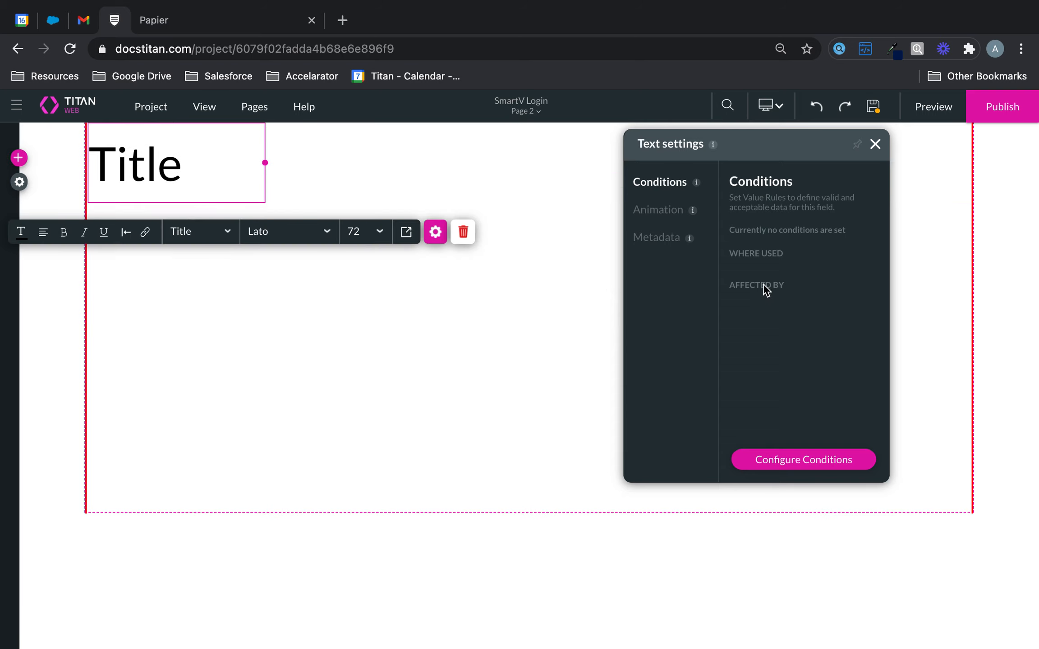
Change the title's text to 'Page 2'.
{"action": "left_click", "coordinate": [874, 144]}
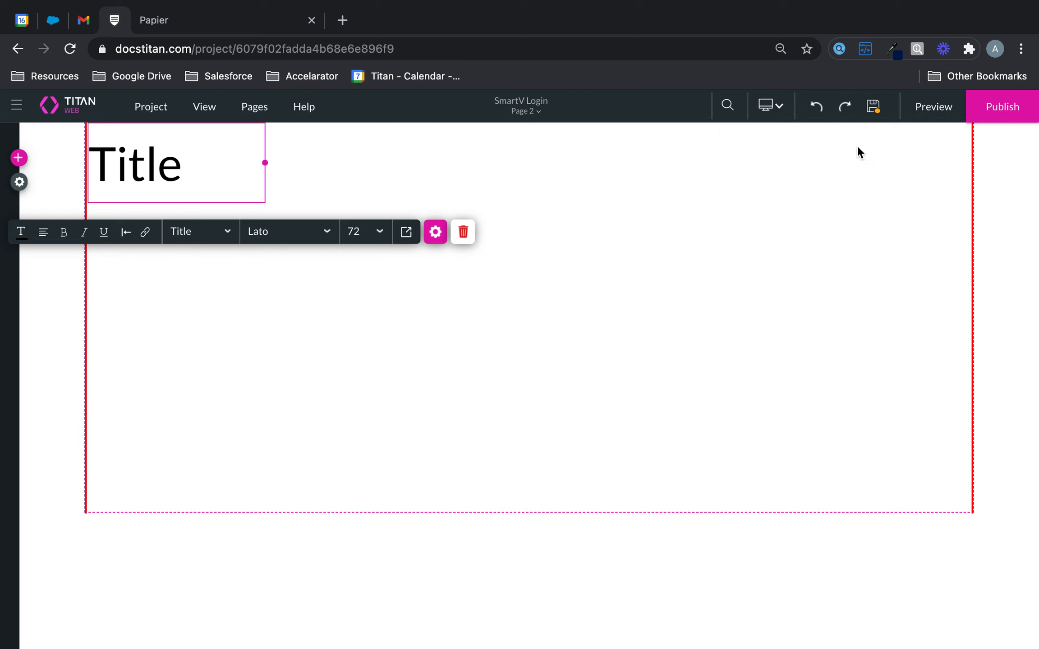
{"action": "left_click", "coordinate": [440, 234]}
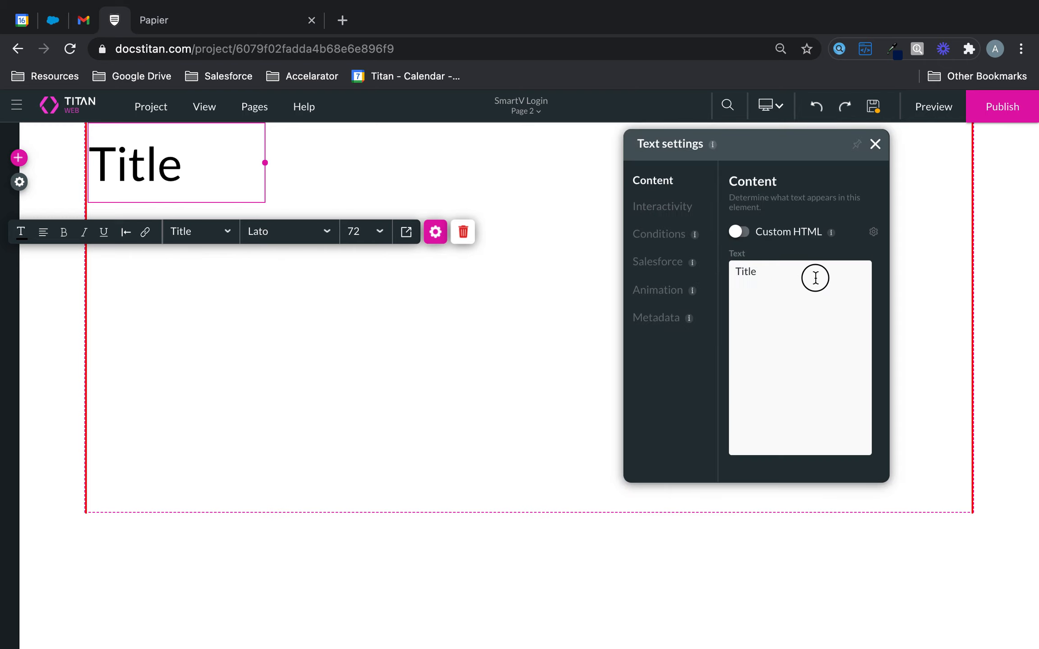
{"action": "double_click", "coordinate": [746, 271]}
{"action": "type", "text": "Page 2"}
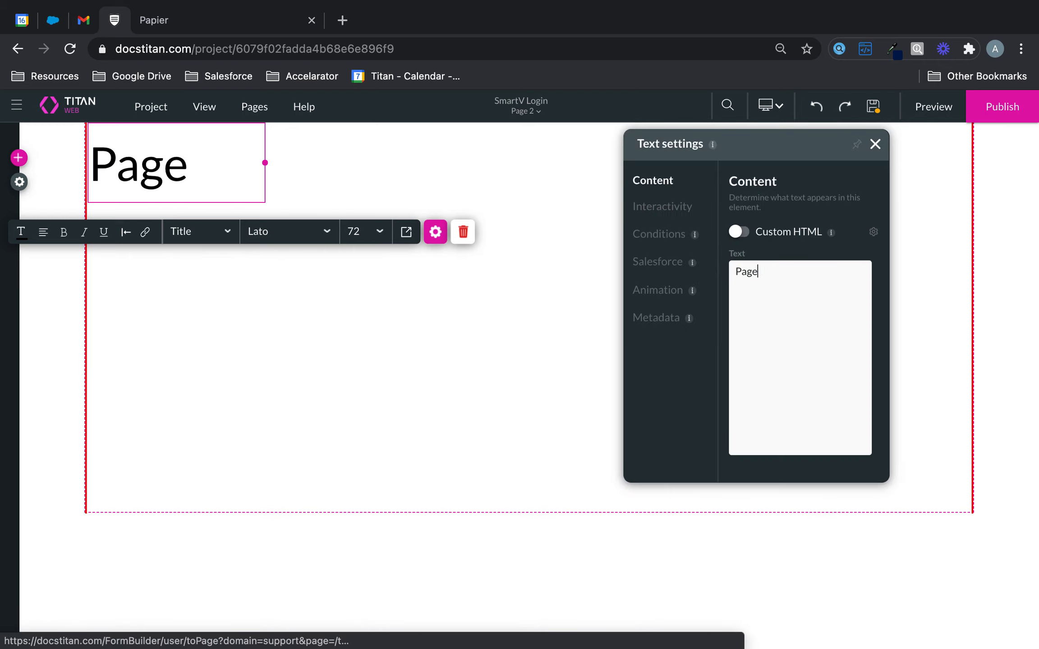
{"action": "left_click", "coordinate": [874, 144]}
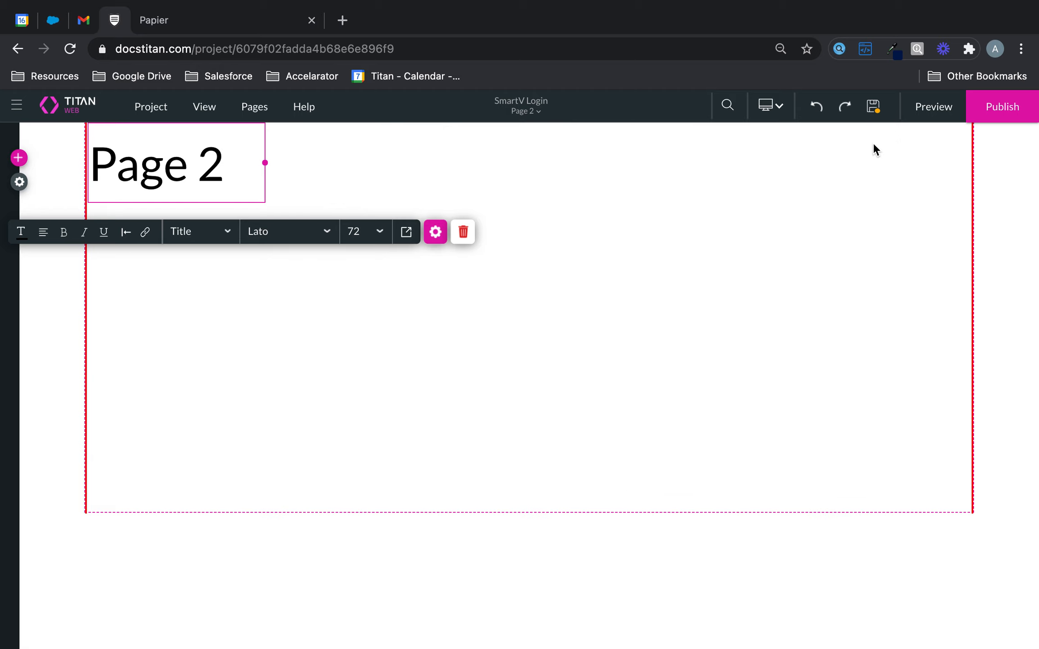
{"action": "left_click", "coordinate": [533, 108]}
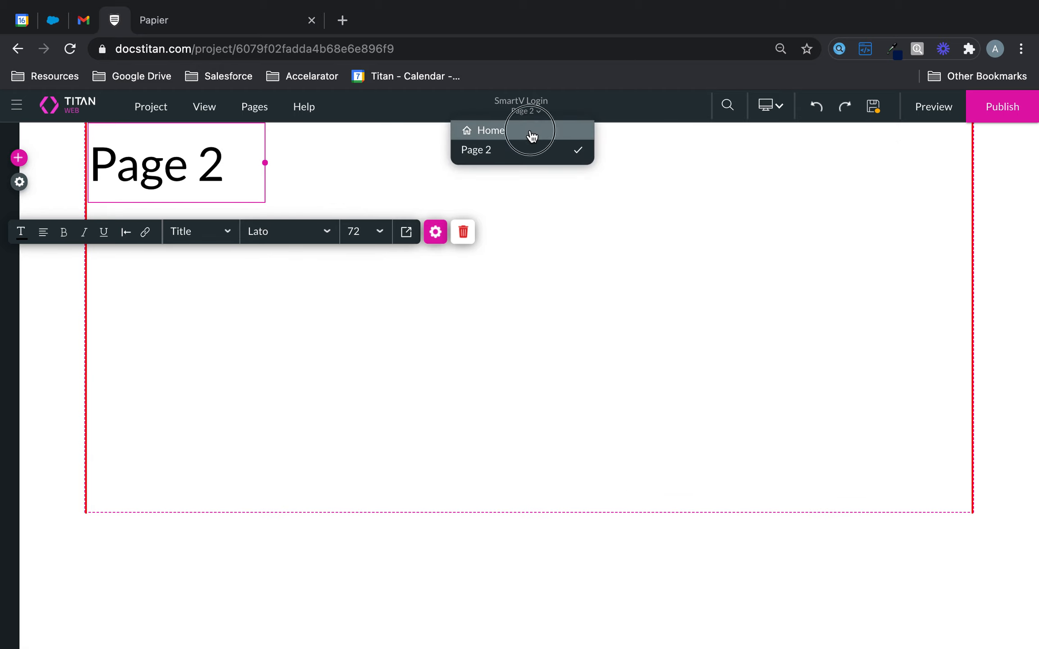
Save, return to the Home page, and widen and centre the blue button.
{"action": "left_click", "coordinate": [531, 132]}
{"action": "left_click", "coordinate": [613, 446]}
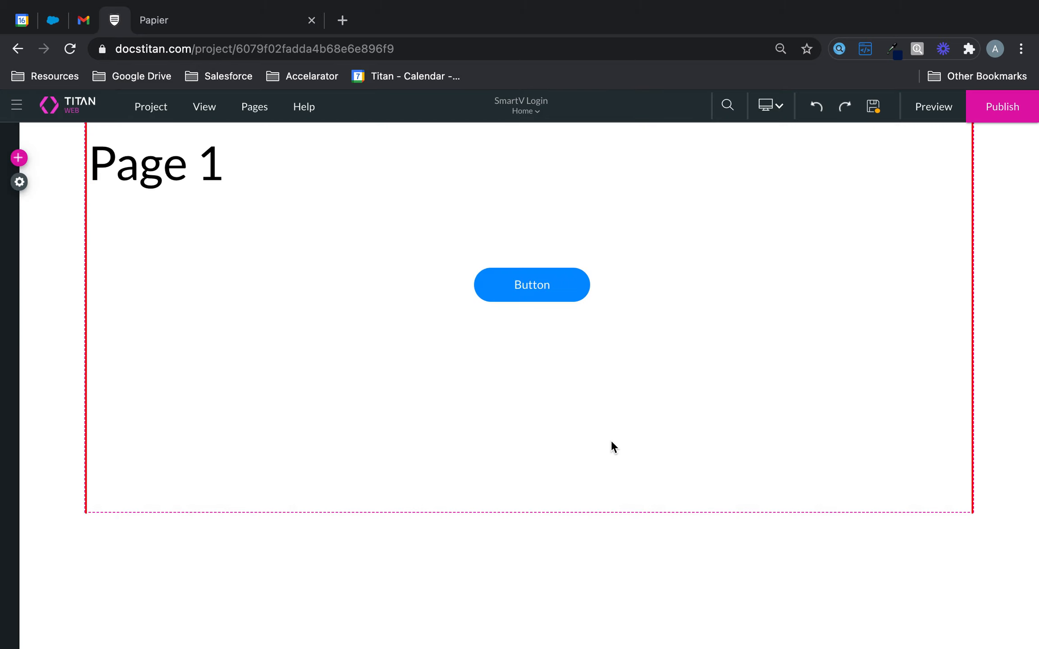
{"action": "left_click", "coordinate": [561, 289]}
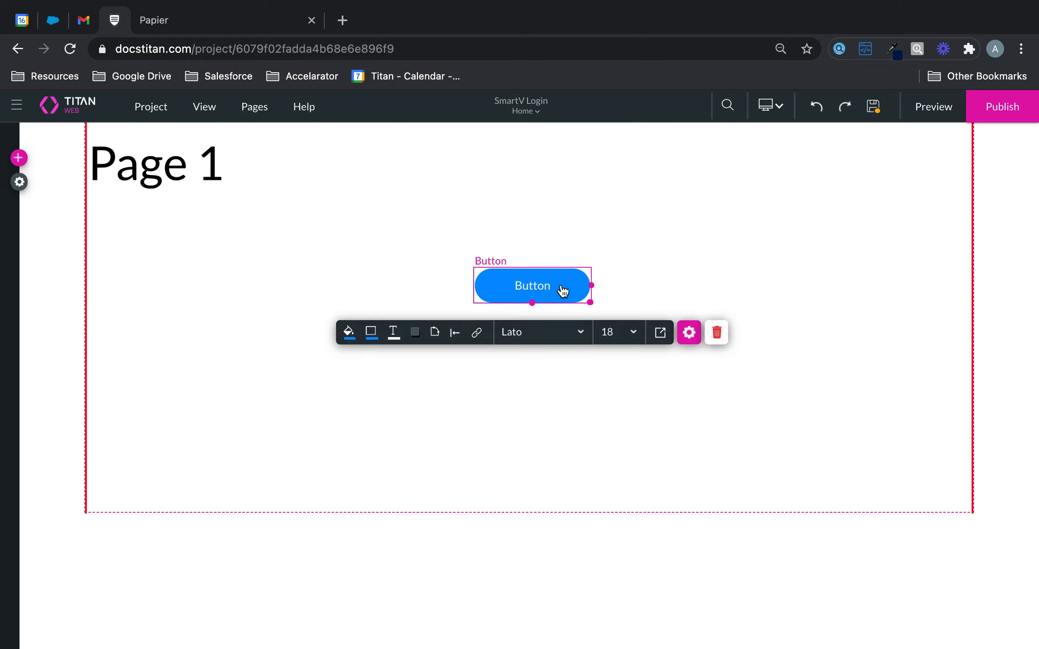
{"action": "left_click", "coordinate": [545, 292]}
{"action": "left_click_drag", "start_coordinate": [595, 287], "coordinate": [717, 287]}
{"action": "left_click_drag", "start_coordinate": [600, 293], "coordinate": [530, 286]}
Set the button's label text to 'Log In'.
{"action": "left_click", "coordinate": [683, 326]}
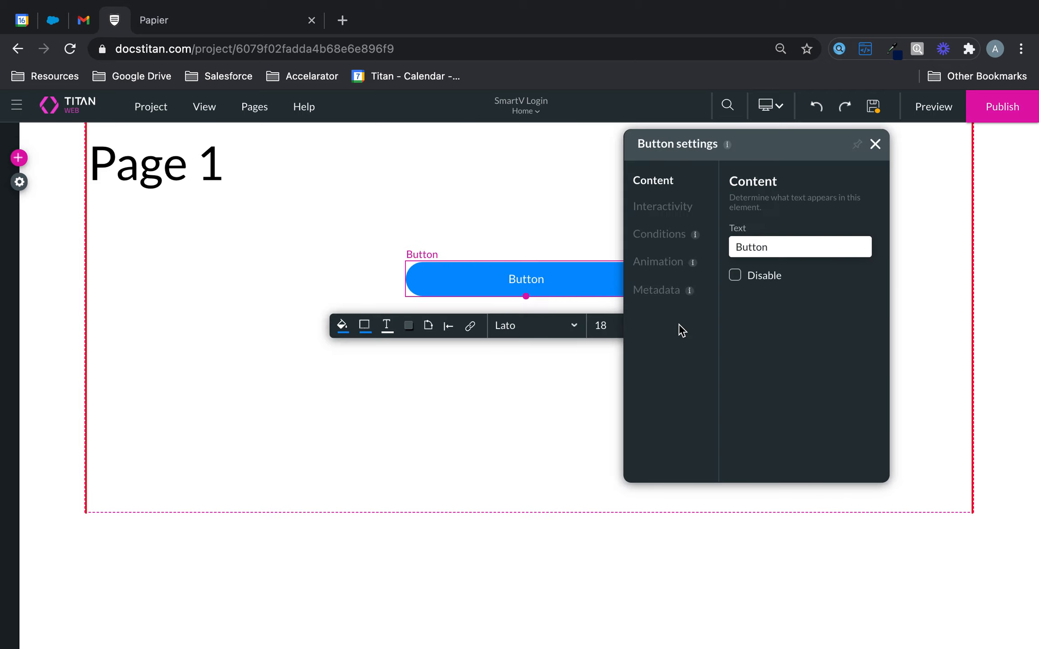
{"action": "double_click", "coordinate": [782, 245]}
{"action": "type", "text": "Log In"}
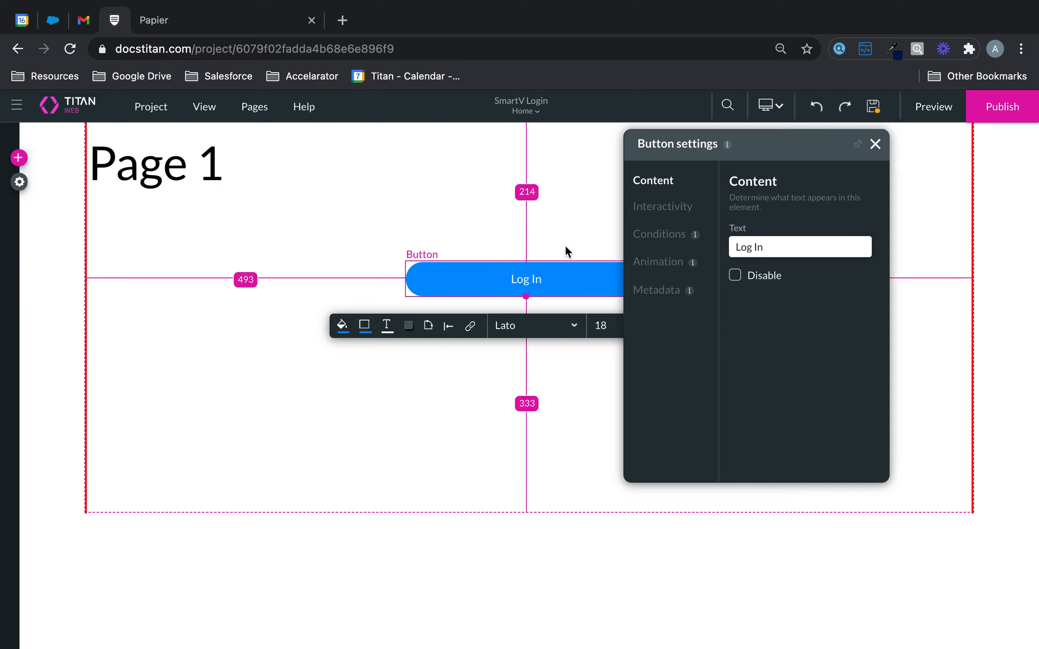
Give the Log In button an on-click rule using the Redirect / Go to Page system action.
{"action": "left_click", "coordinate": [469, 333]}
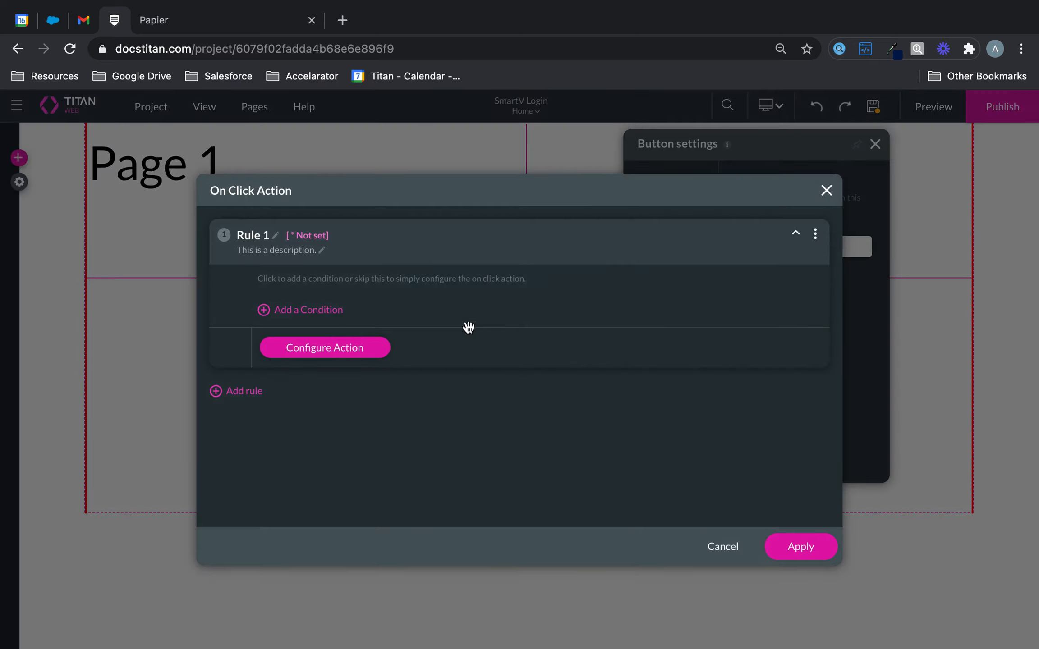
{"action": "left_click", "coordinate": [366, 351]}
{"action": "left_click", "coordinate": [327, 263]}
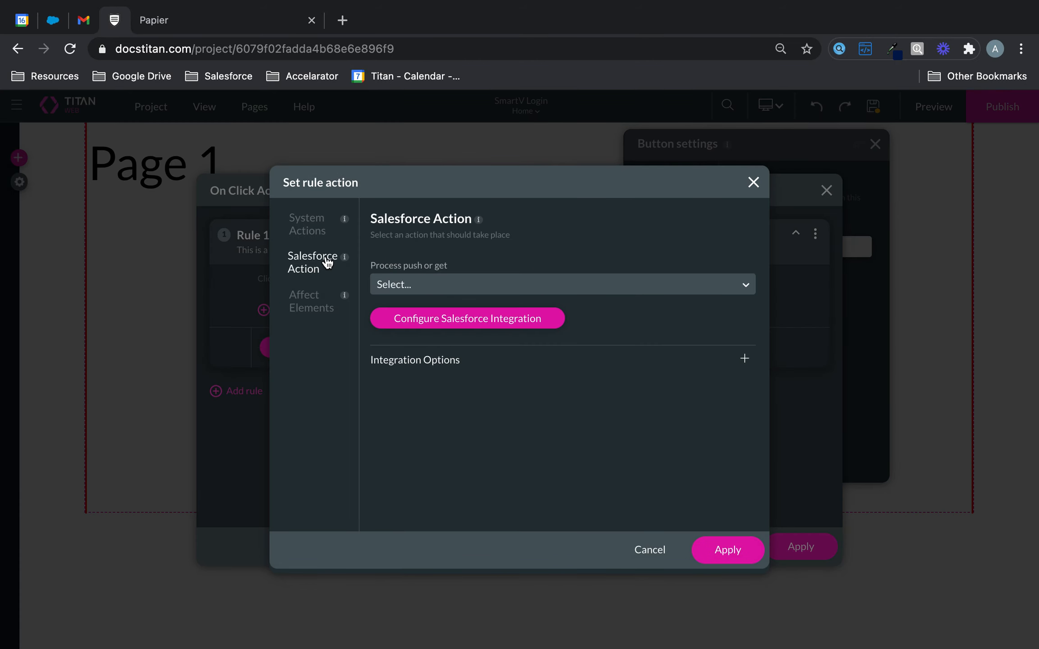
{"action": "left_click", "coordinate": [311, 224]}
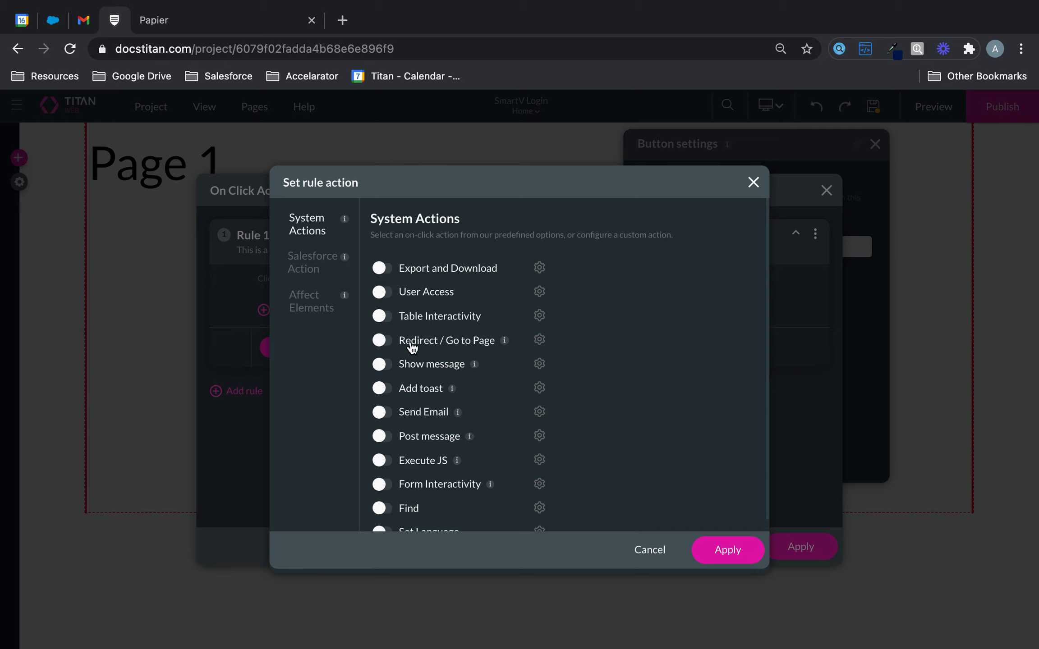
{"action": "left_click", "coordinate": [381, 340]}
Set the redirect to the internal page Page 2 and apply the rule.
{"action": "left_click", "coordinate": [540, 340]}
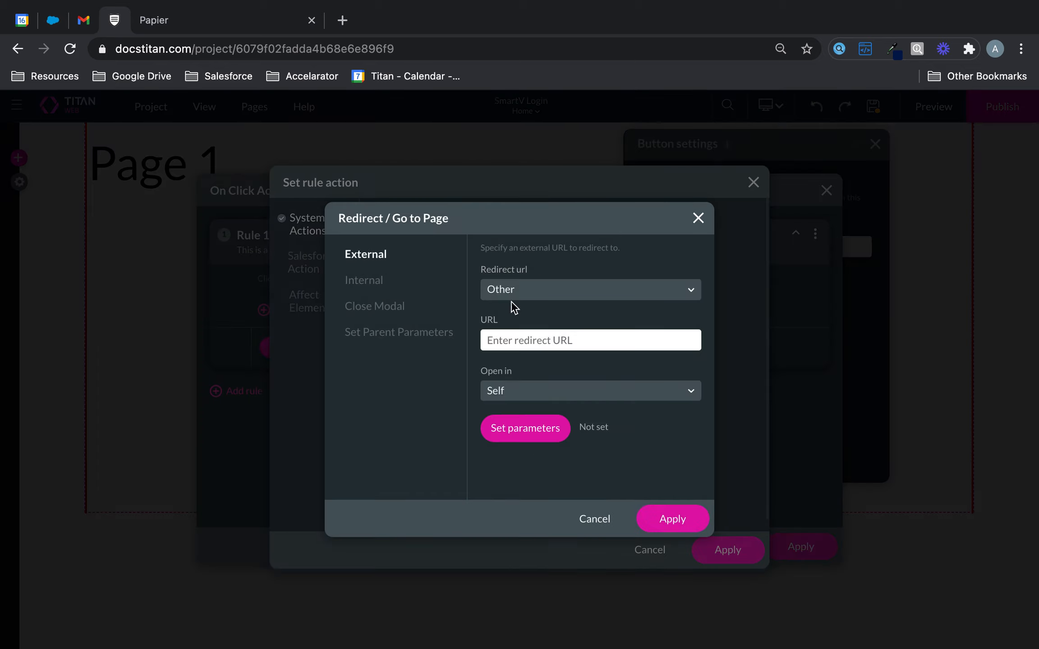
{"action": "left_click", "coordinate": [371, 283]}
{"action": "left_click", "coordinate": [530, 289]}
{"action": "left_click", "coordinate": [531, 343]}
{"action": "left_click", "coordinate": [676, 517]}
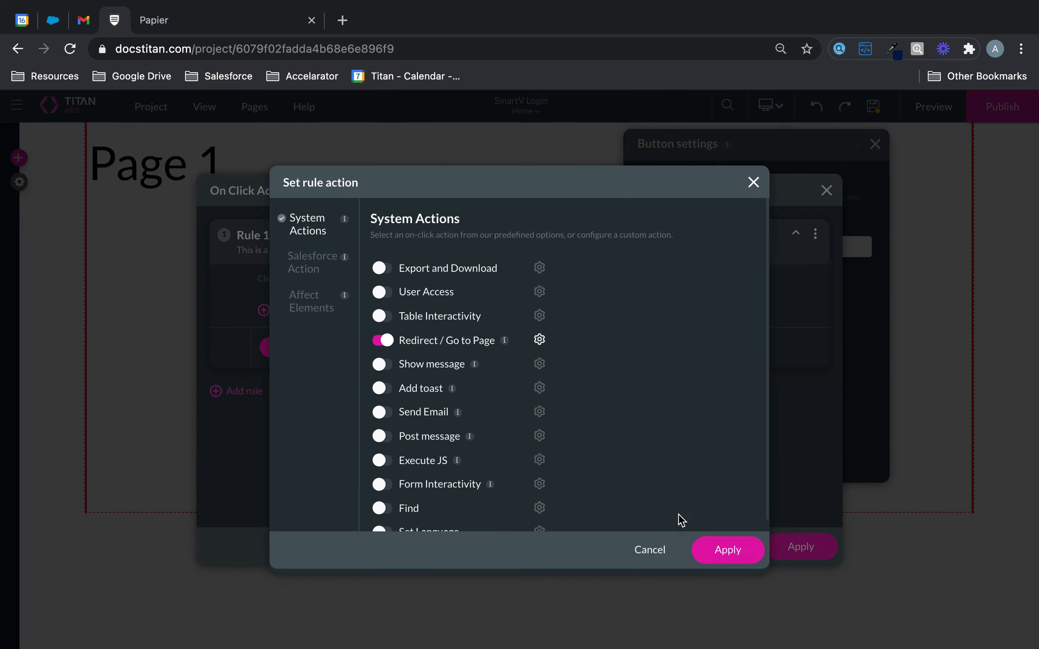
{"action": "left_click", "coordinate": [721, 551]}
{"action": "left_click", "coordinate": [776, 548]}
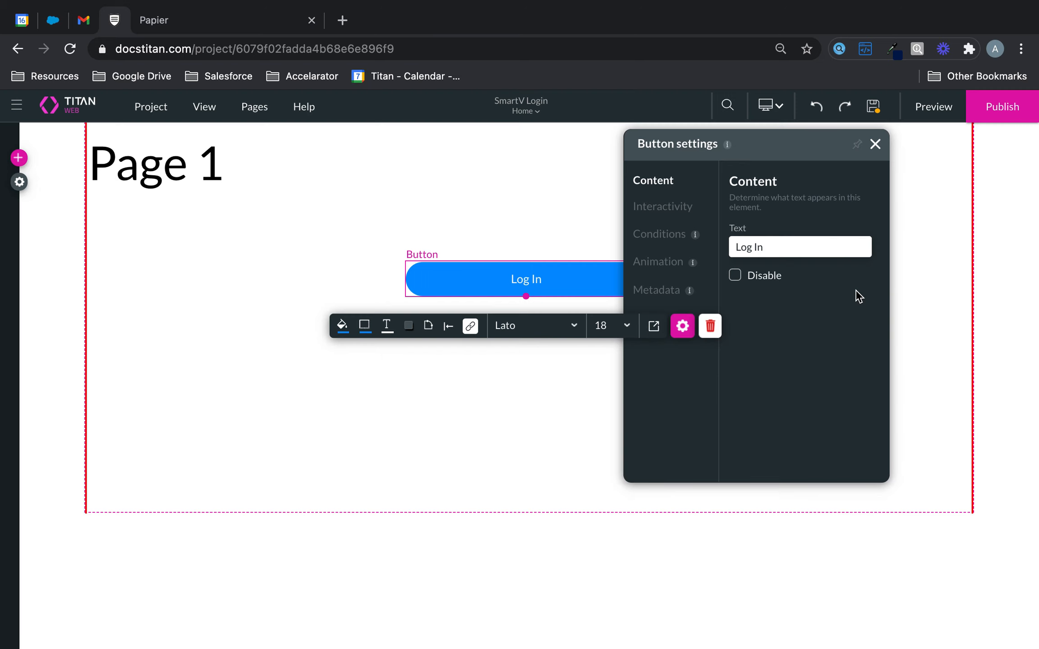
Save the project and switch to editing Page 2.
{"action": "left_click", "coordinate": [871, 108]}
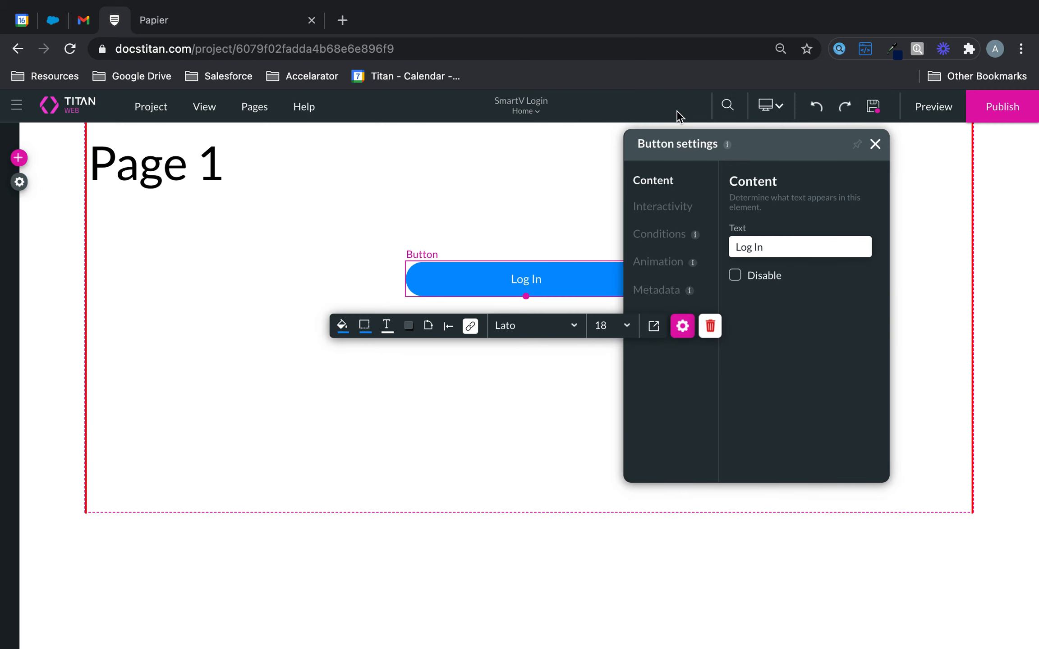
{"action": "left_click", "coordinate": [532, 112]}
{"action": "left_click", "coordinate": [519, 130]}
{"action": "left_click", "coordinate": [535, 114]}
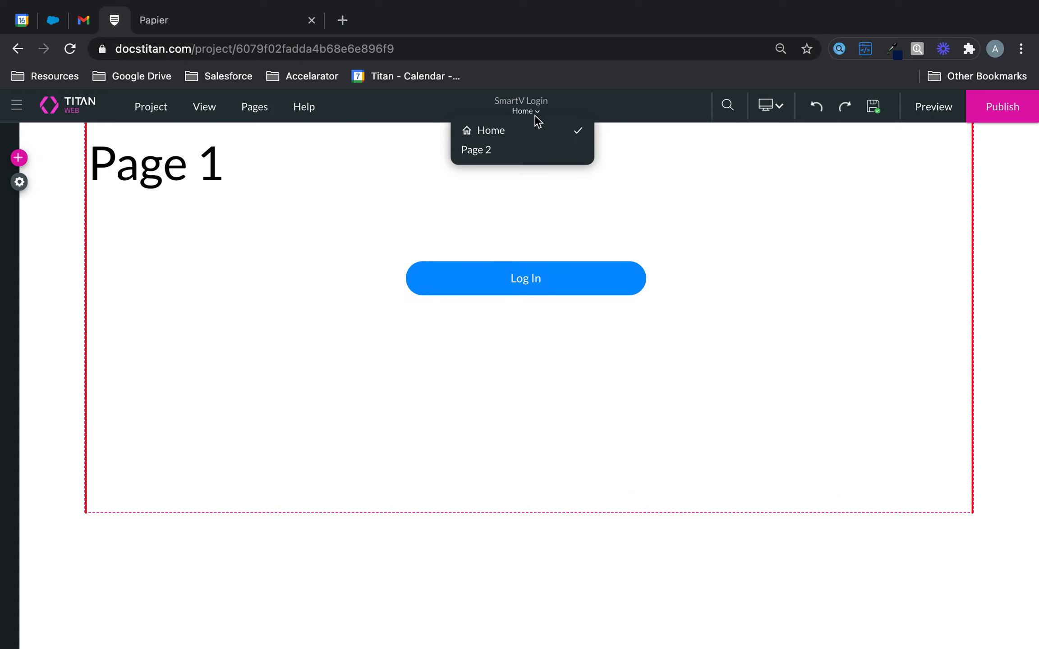
{"action": "left_click", "coordinate": [496, 152]}
Add a SmartV Log In Form widget to Page 2 and nudge it slightly higher.
{"action": "left_click", "coordinate": [19, 158]}
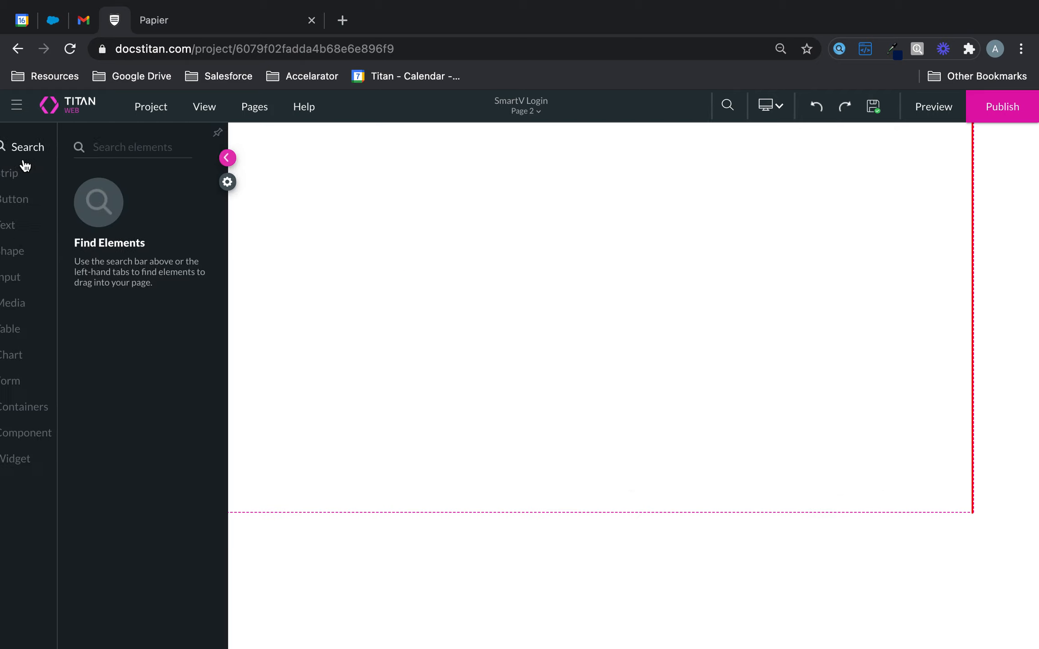
{"action": "left_click", "coordinate": [45, 459]}
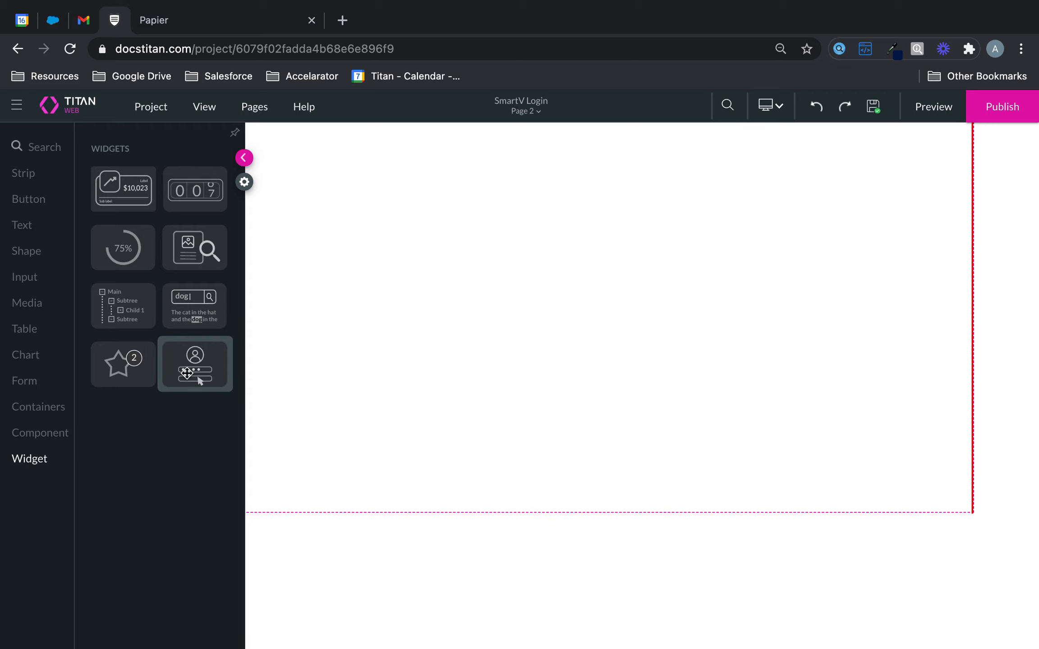
{"action": "left_click_drag", "start_coordinate": [189, 366], "coordinate": [457, 350]}
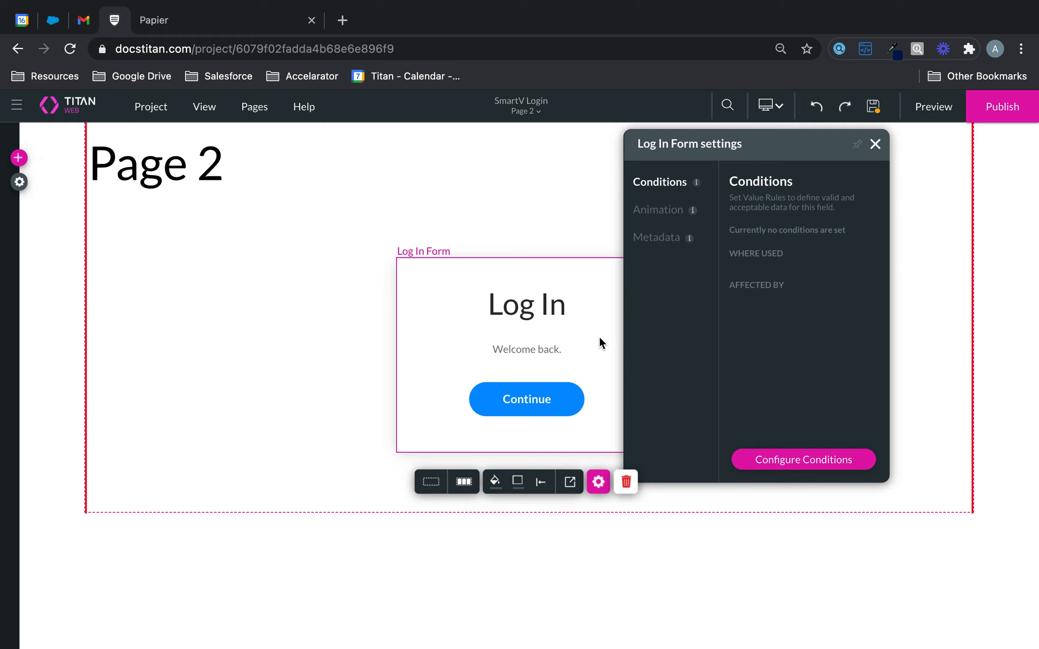
{"action": "left_click", "coordinate": [875, 143]}
{"action": "left_click_drag", "start_coordinate": [638, 324], "coordinate": [634, 312]}
{"action": "left_click", "coordinate": [597, 454]}
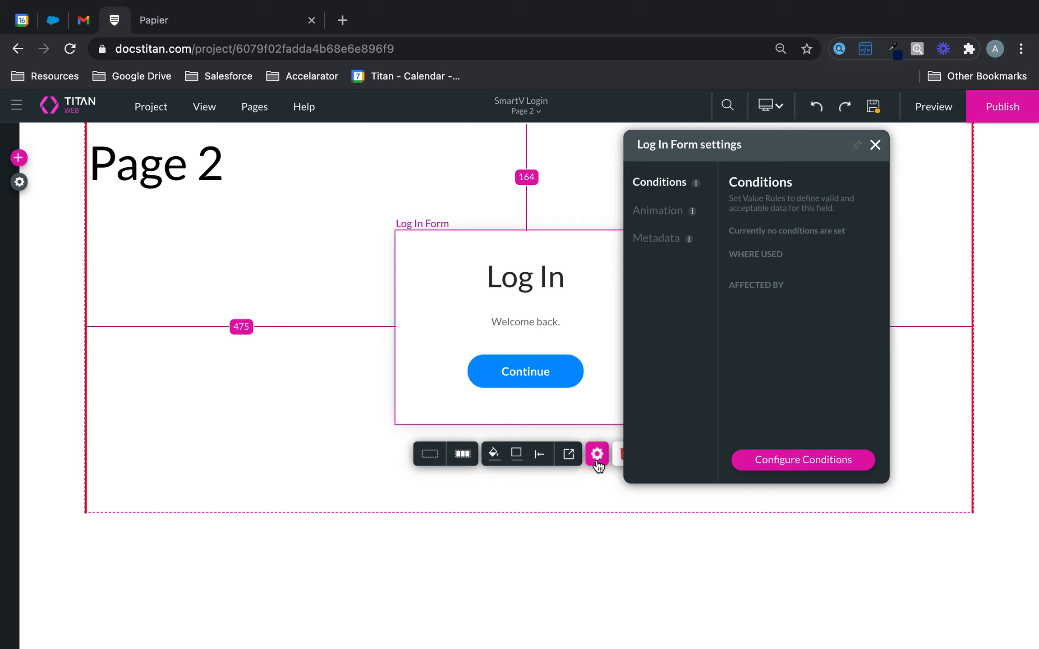
{"action": "left_click", "coordinate": [676, 220]}
{"action": "left_click", "coordinate": [659, 246]}
{"action": "left_click", "coordinate": [875, 146]}
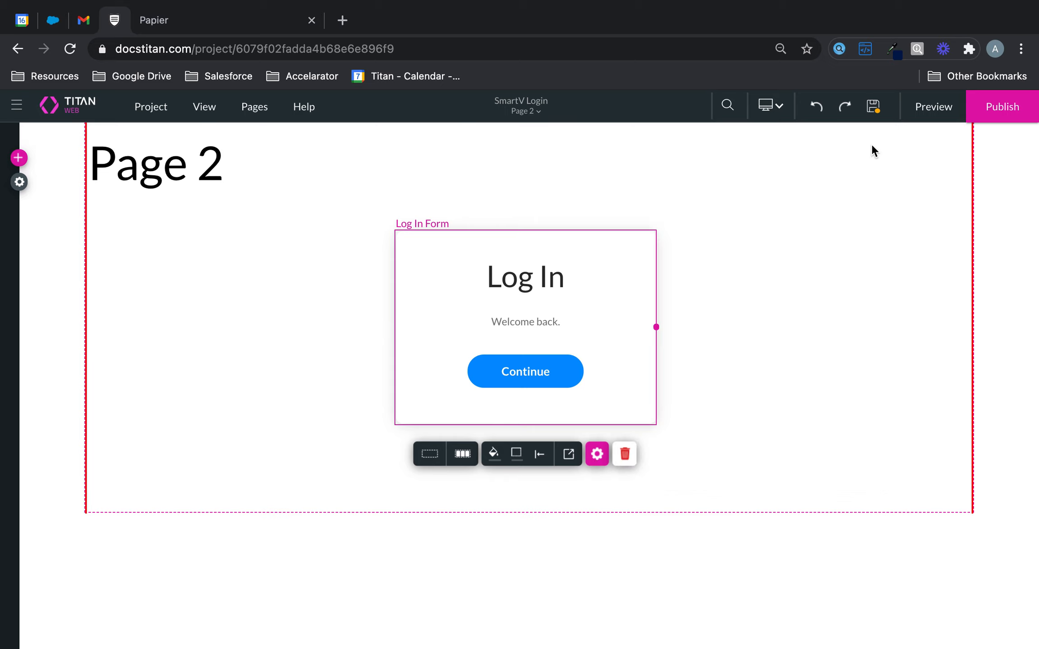
Enable SmartV login under Project settings > User Access.
{"action": "left_click", "coordinate": [20, 182]}
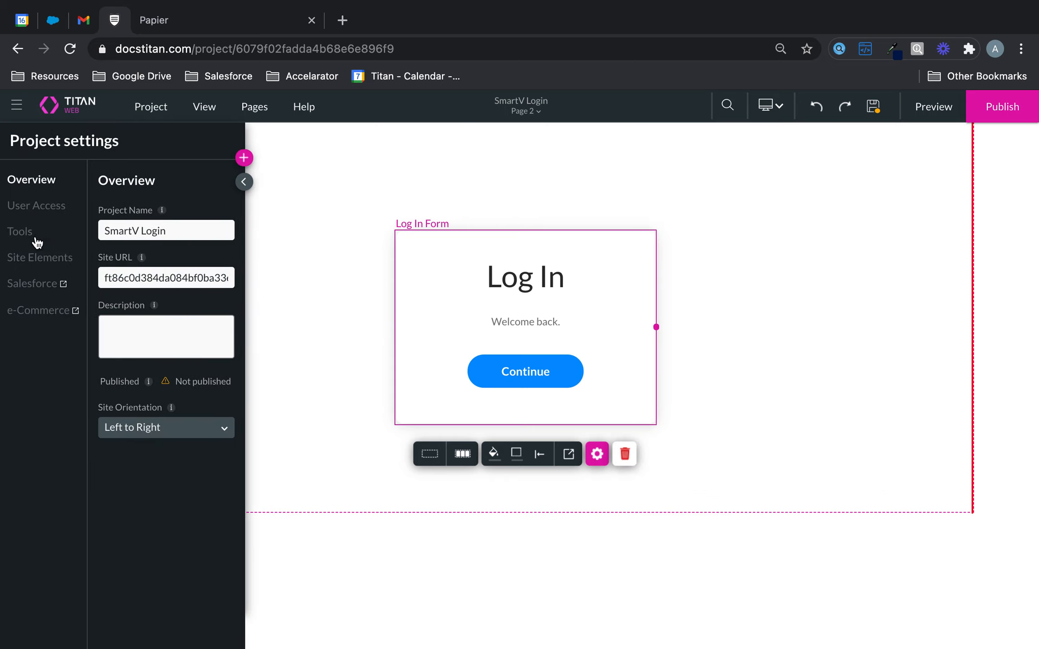
{"action": "left_click", "coordinate": [29, 216]}
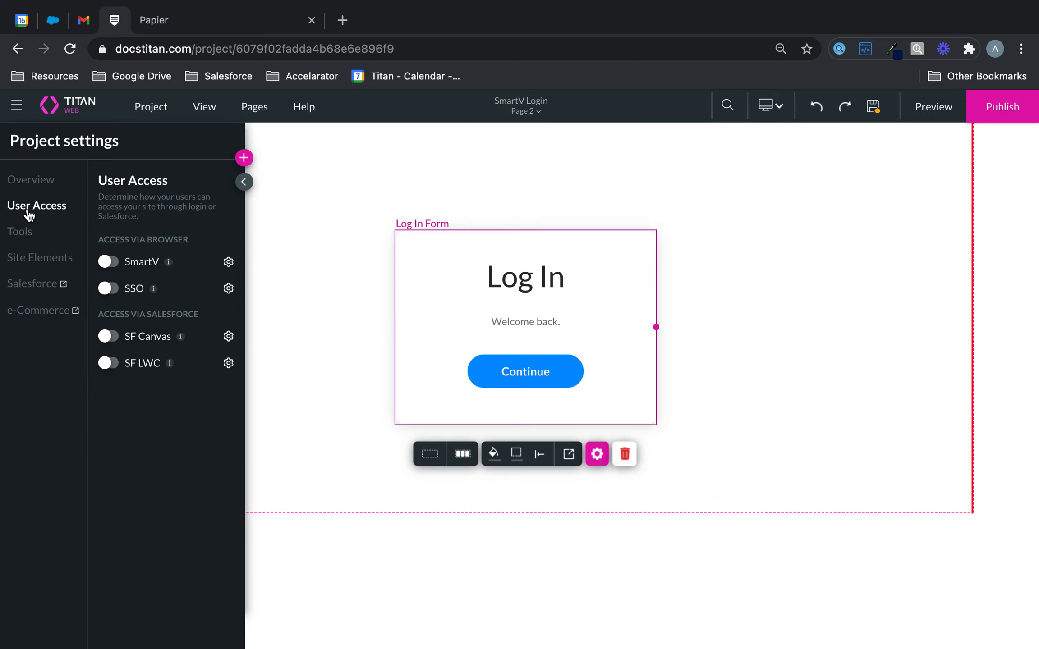
{"action": "left_click", "coordinate": [109, 262]}
{"action": "left_click", "coordinate": [274, 287]}
Configure SmartV login on the Contact object using Contact ID and the Email field.
{"action": "type", "text": "cont"}
{"action": "left_click", "coordinate": [276, 437]}
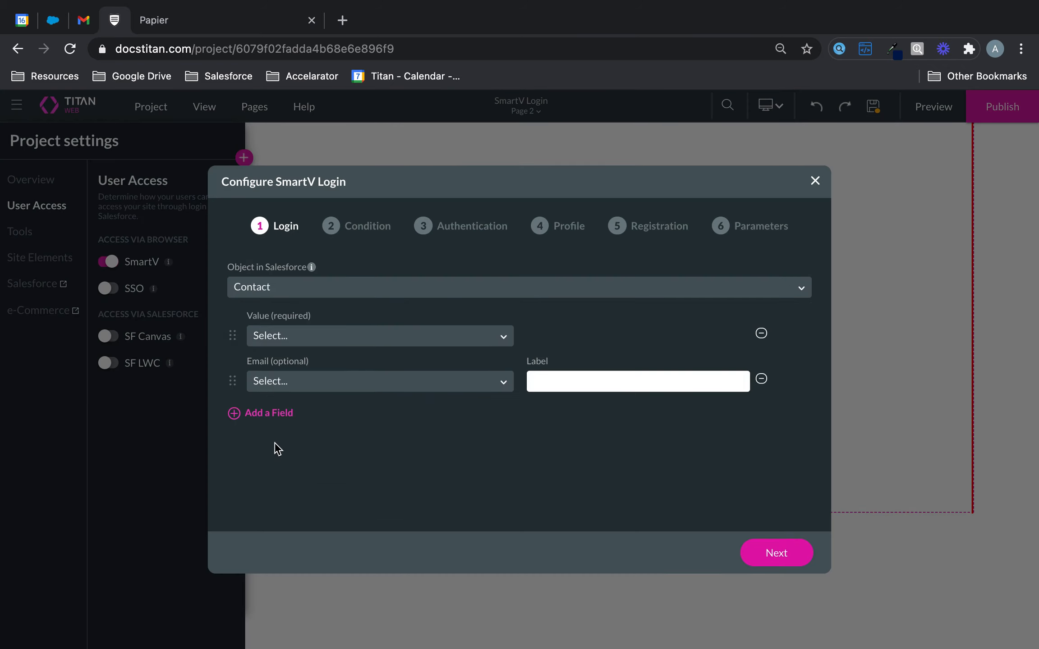
{"action": "left_click", "coordinate": [452, 346]}
{"action": "left_click", "coordinate": [425, 366]}
{"action": "left_click", "coordinate": [416, 381]}
{"action": "type", "text": "ema"}
{"action": "left_click", "coordinate": [384, 416]}
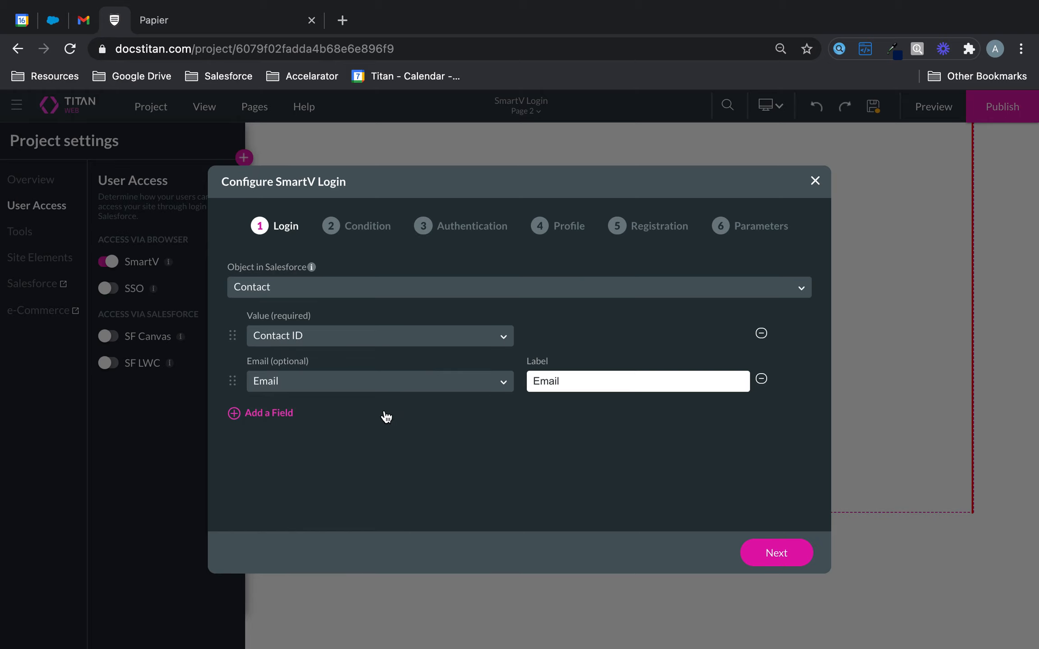
Store verification codes in Form Titan Secret Key and generate the SmartV login form.
{"action": "left_click", "coordinate": [780, 559]}
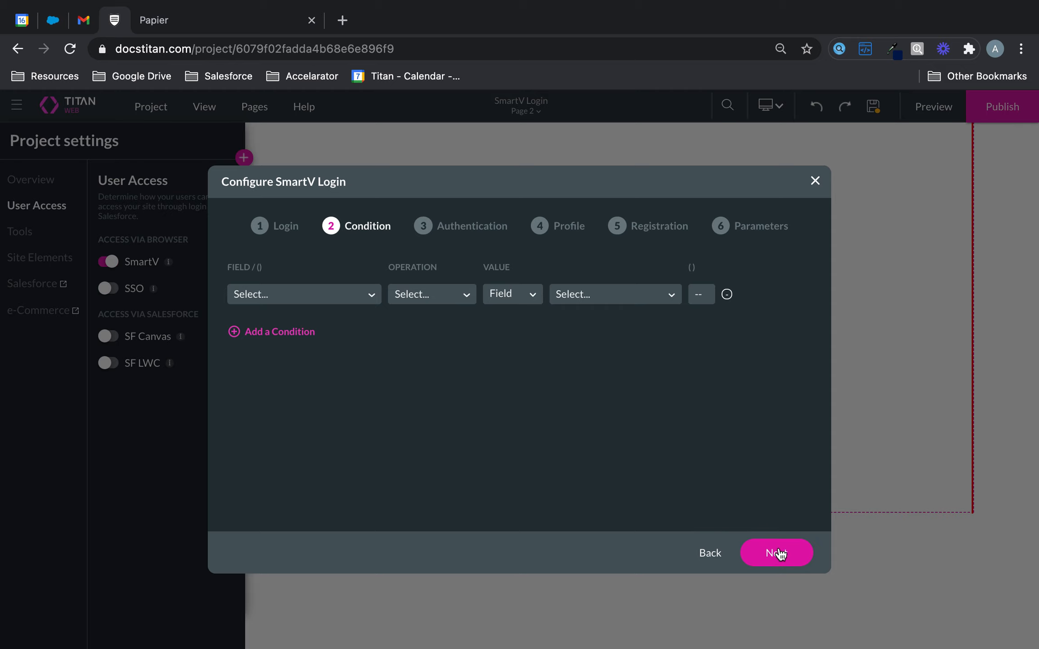
{"action": "left_click", "coordinate": [781, 548]}
{"action": "left_click", "coordinate": [600, 364]}
{"action": "type", "text": "se"}
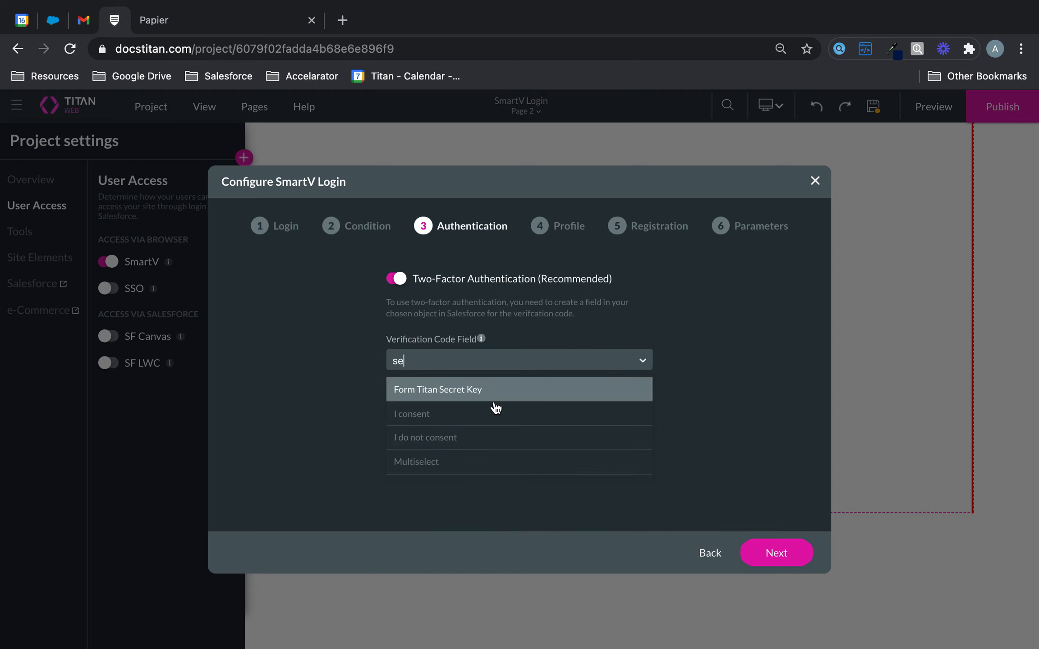
{"action": "left_click", "coordinate": [490, 390]}
{"action": "left_click", "coordinate": [770, 559]}
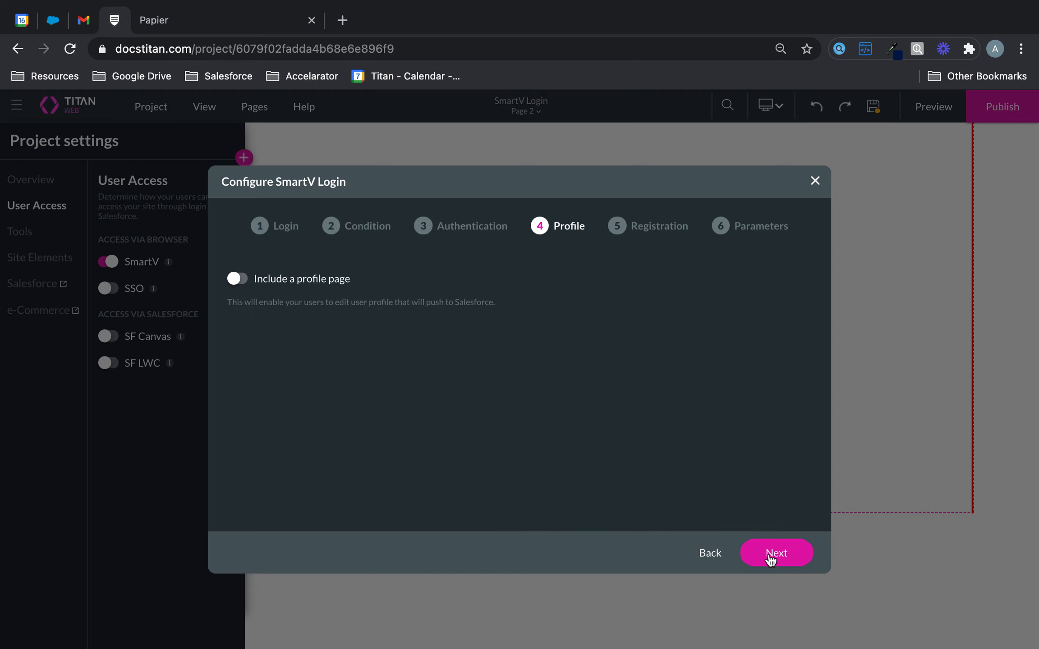
{"action": "left_click", "coordinate": [770, 558]}
{"action": "left_click", "coordinate": [770, 559]}
{"action": "left_click", "coordinate": [770, 557]}
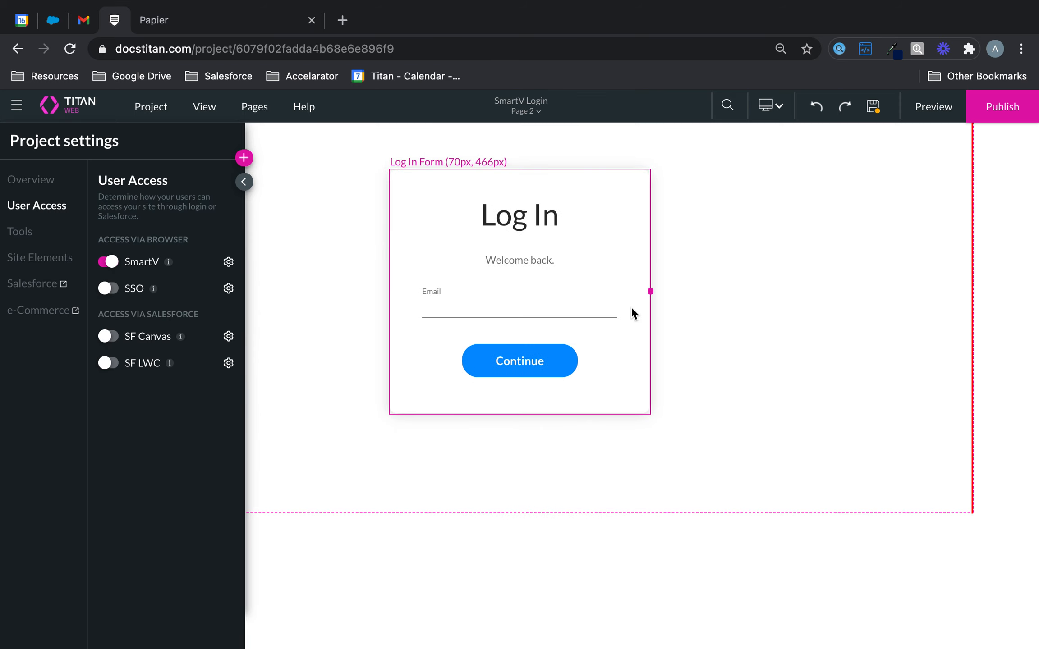
Reposition the Log In form on Page 2, save, and inspect the section settings.
{"action": "left_click", "coordinate": [644, 402]}
{"action": "left_click_drag", "start_coordinate": [640, 399], "coordinate": [663, 426]}
{"action": "left_click", "coordinate": [757, 305]}
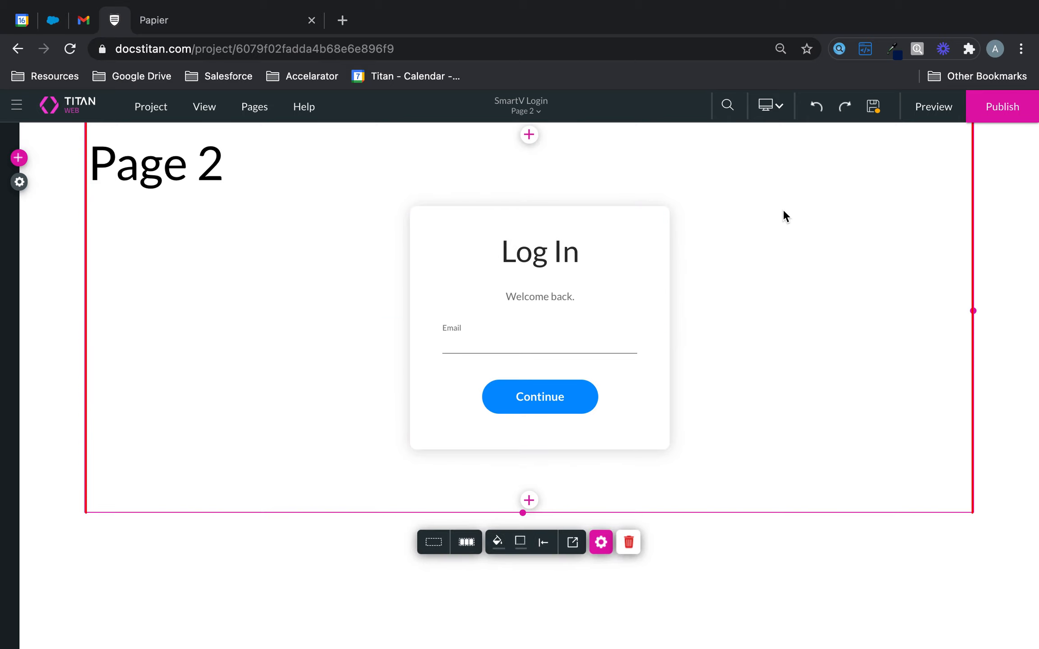
{"action": "left_click", "coordinate": [873, 107]}
{"action": "left_click", "coordinate": [573, 545]}
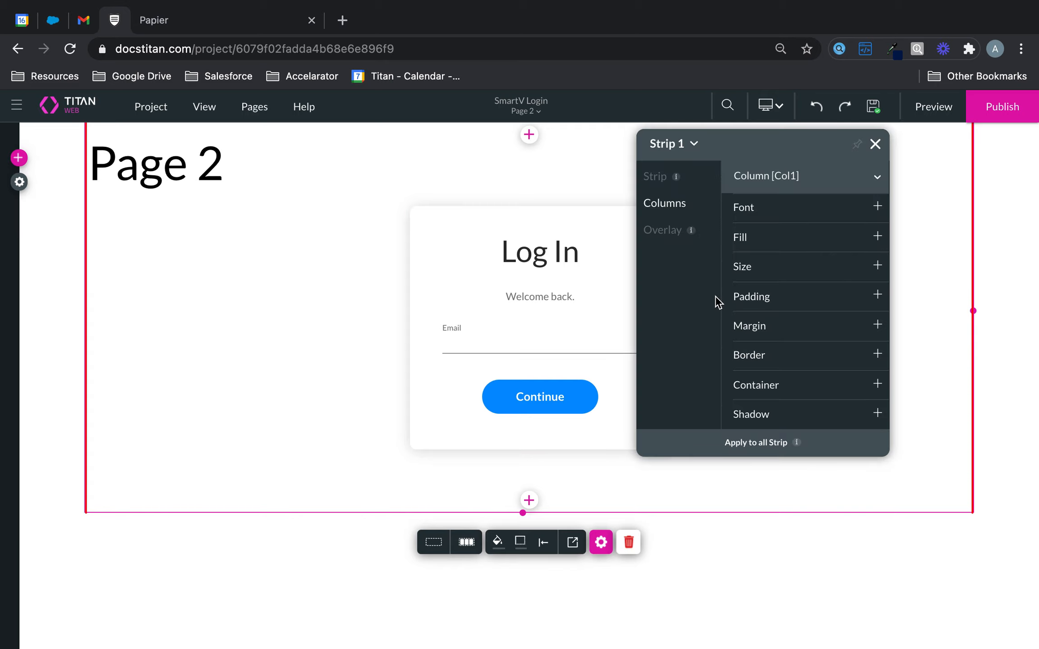
{"action": "left_click", "coordinate": [676, 177]}
{"action": "left_click", "coordinate": [311, 19]}
Move the Log In form higher, return it to its email step, and save.
{"action": "left_click", "coordinate": [596, 272]}
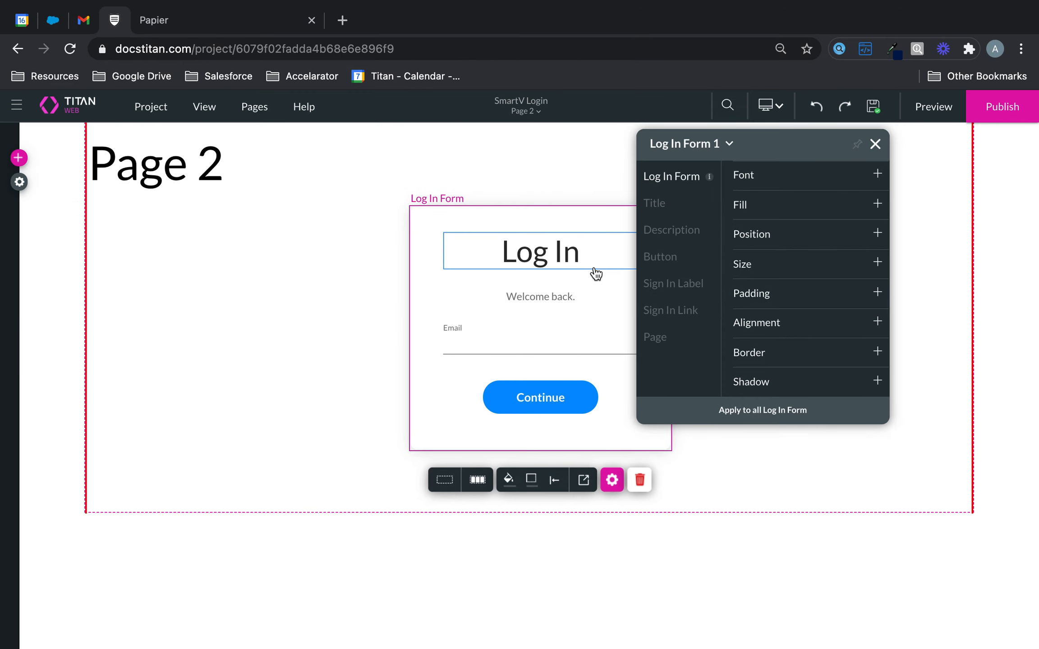
{"action": "left_click", "coordinate": [445, 481]}
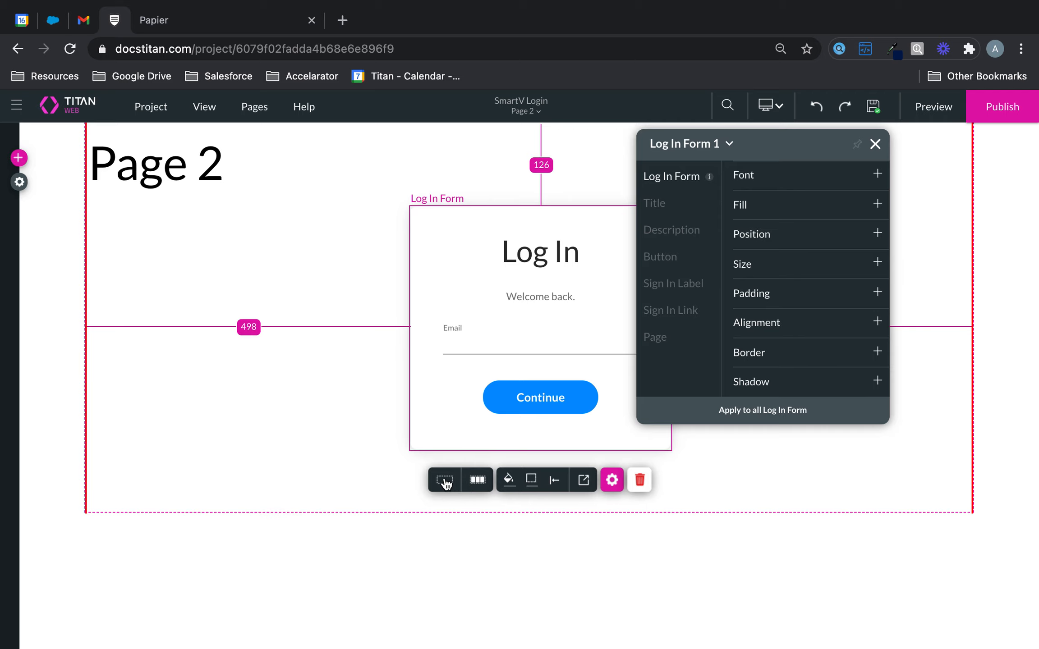
{"action": "left_click", "coordinate": [478, 490]}
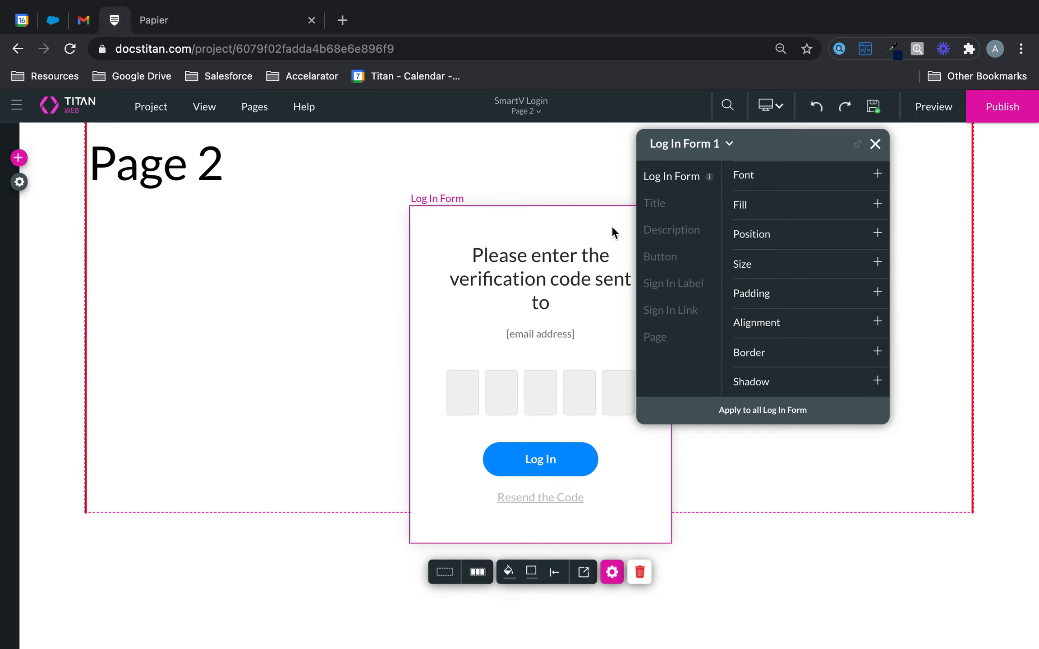
{"action": "left_click_drag", "start_coordinate": [614, 232], "coordinate": [607, 176]}
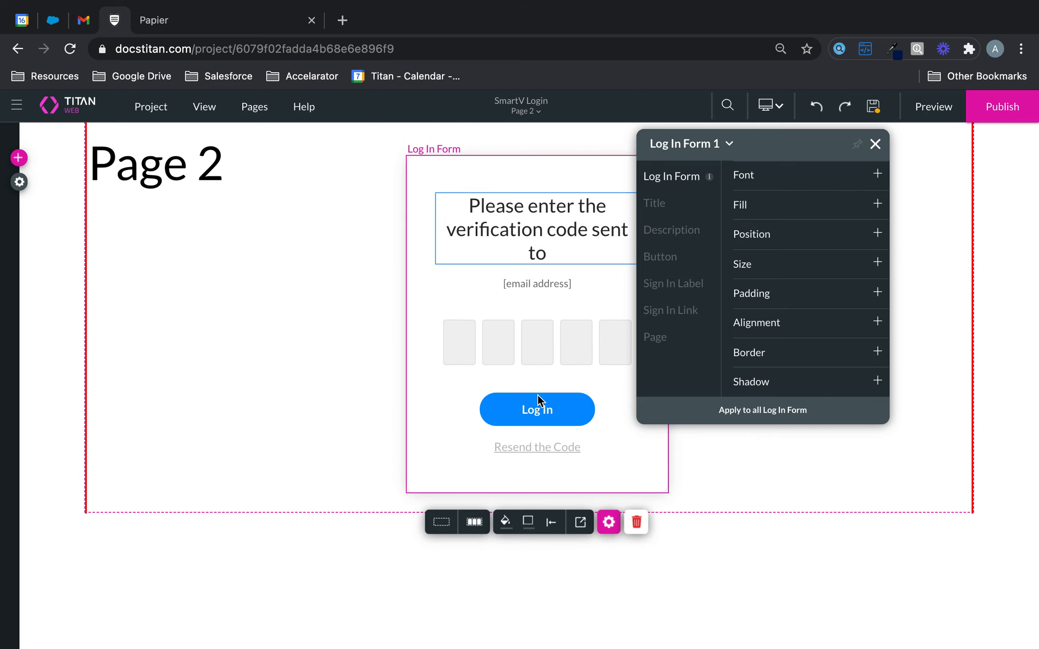
{"action": "left_click", "coordinate": [441, 522]}
{"action": "left_click", "coordinate": [474, 430]}
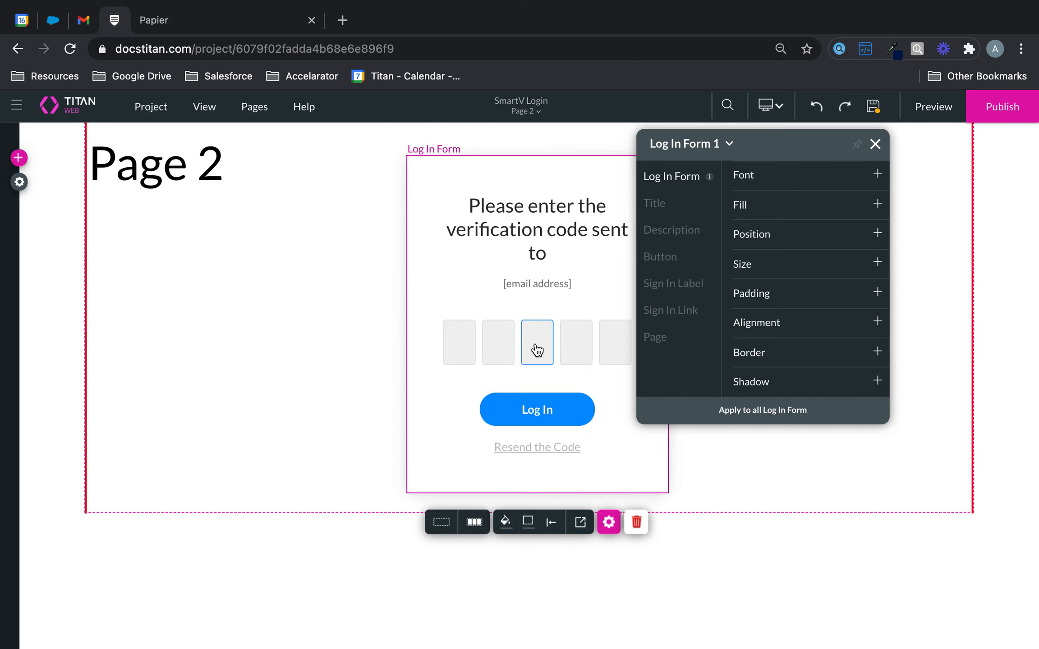
{"action": "left_click", "coordinate": [441, 521]}
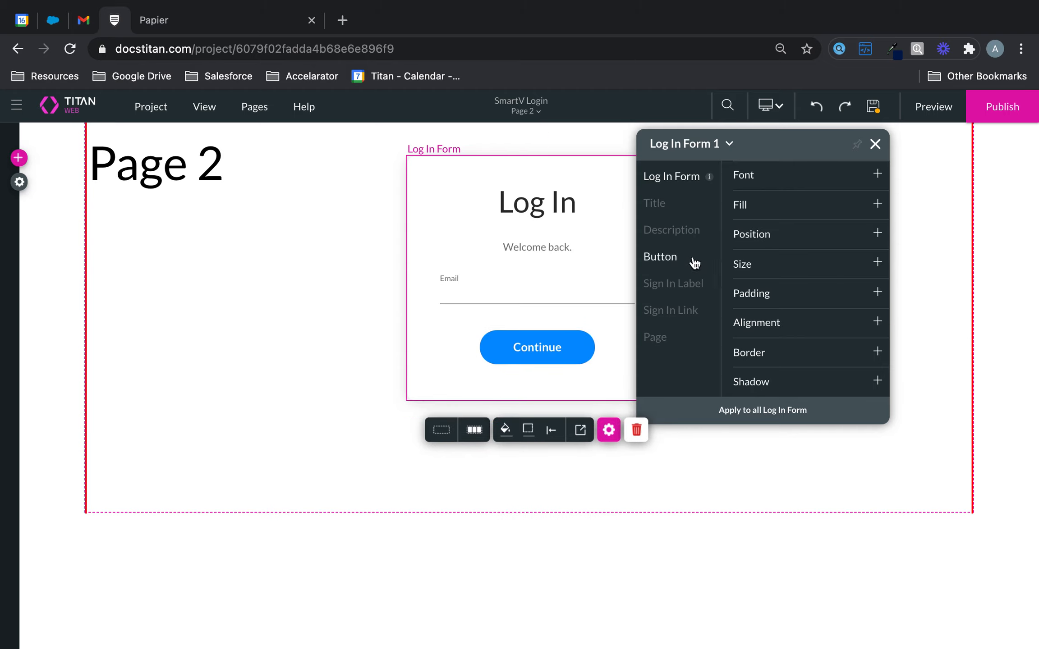
{"action": "left_click", "coordinate": [877, 109]}
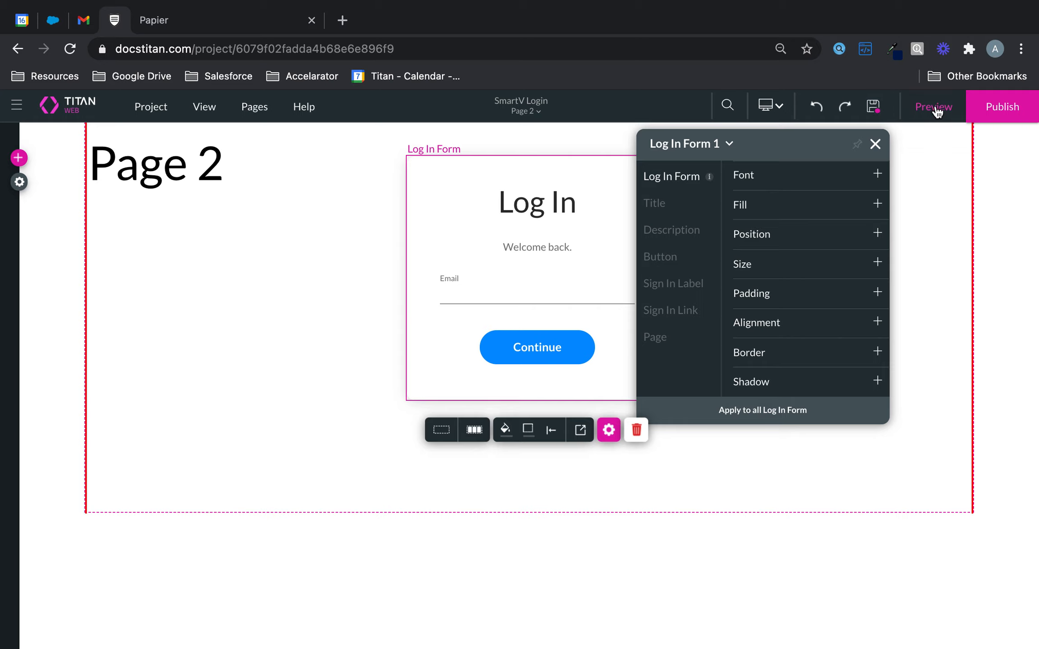
Switch to the Home page and save the project.
{"action": "left_click", "coordinate": [526, 110]}
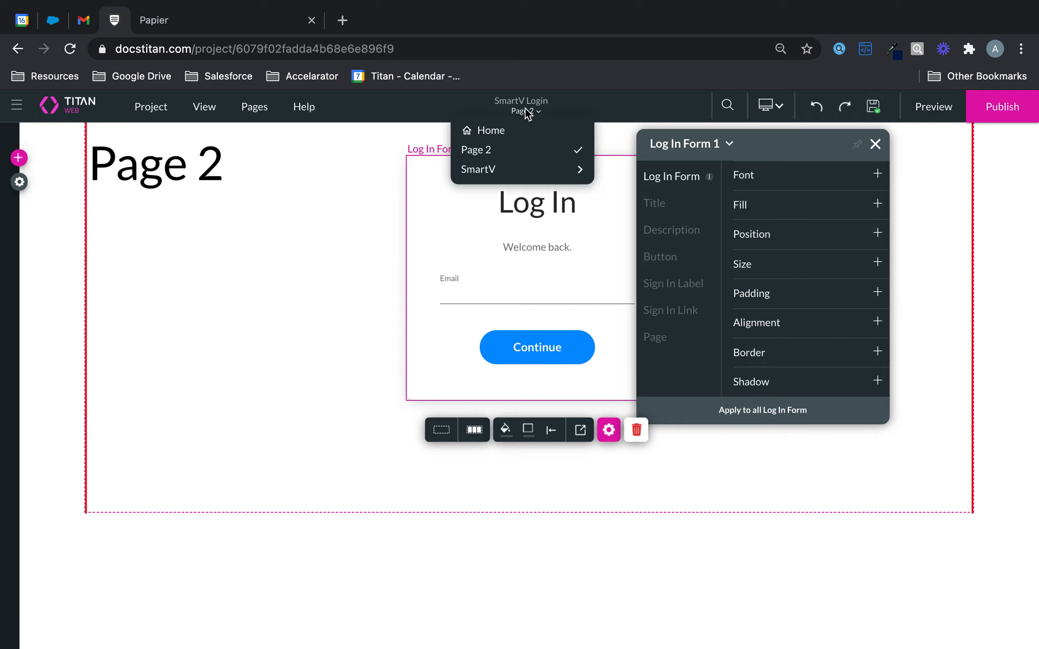
{"action": "left_click", "coordinate": [523, 133]}
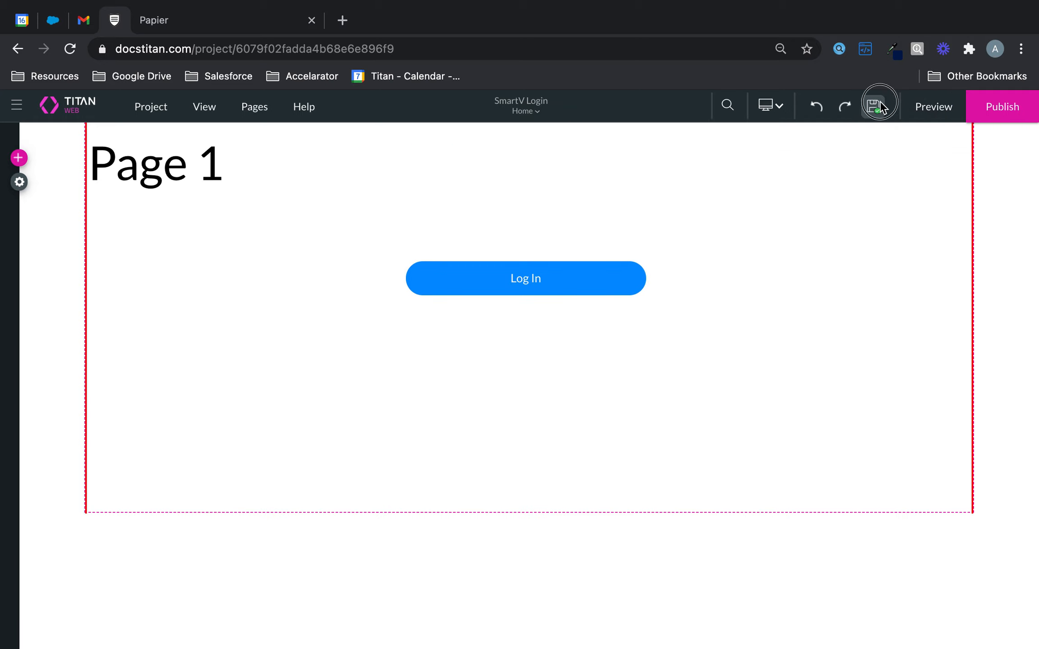
{"action": "left_click", "coordinate": [880, 104]}
Confirm the Home page access is Public, then preview the site in a new tab.
{"action": "left_click", "coordinate": [256, 108]}
{"action": "left_click", "coordinate": [345, 137]}
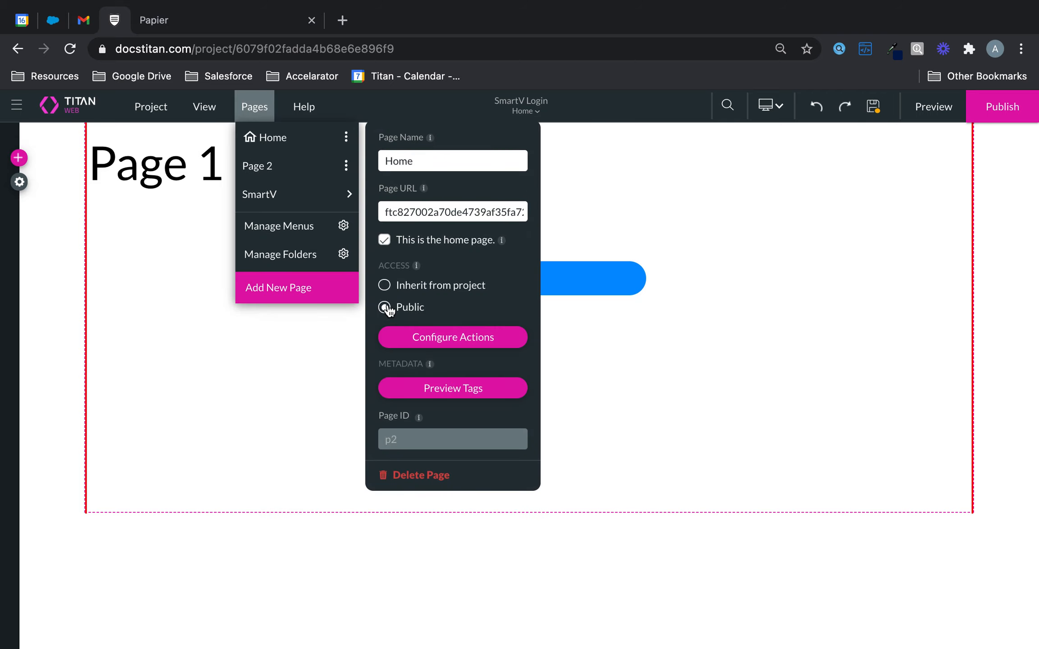
{"action": "left_click", "coordinate": [609, 193]}
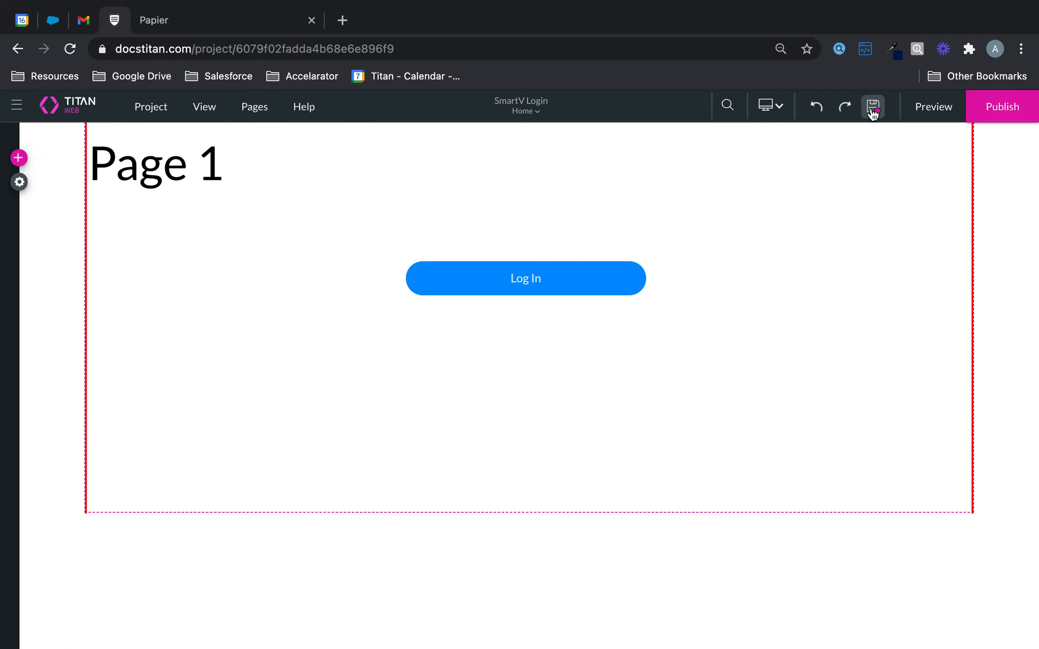
{"action": "left_click", "coordinate": [927, 113]}
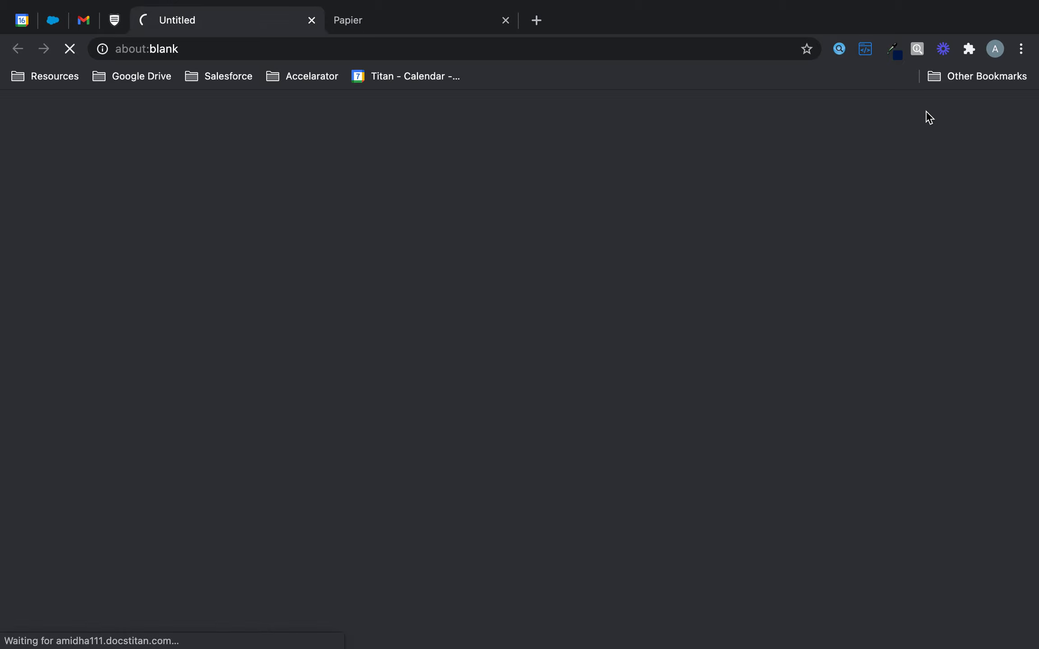
Close the Papier tab and follow the preview's Log In button to the login form.
{"action": "left_click", "coordinate": [505, 20]}
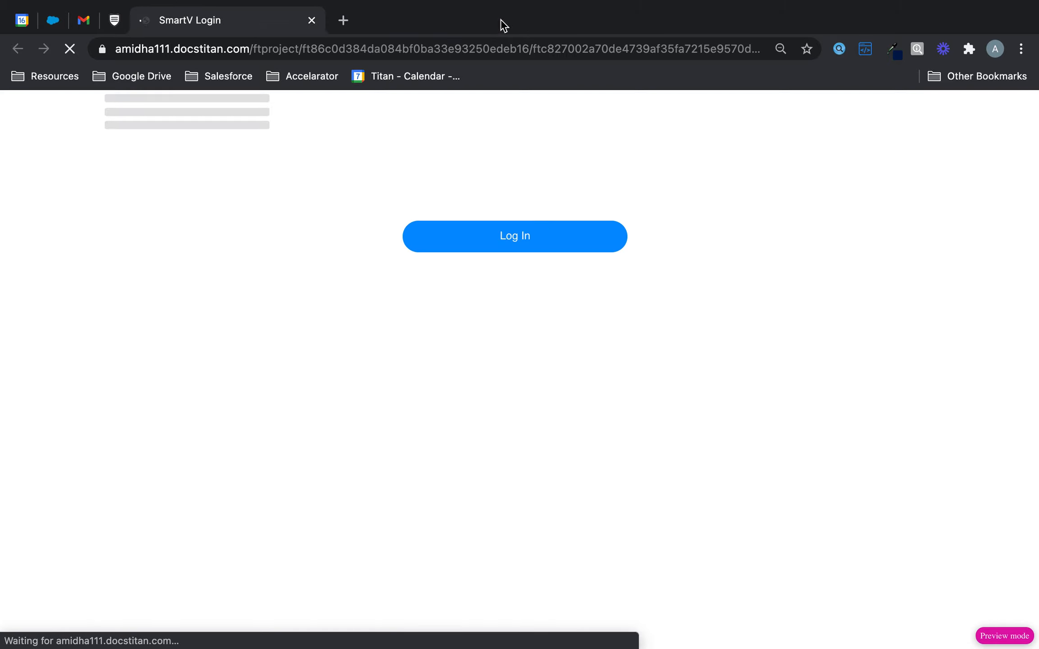
{"action": "left_click", "coordinate": [542, 235]}
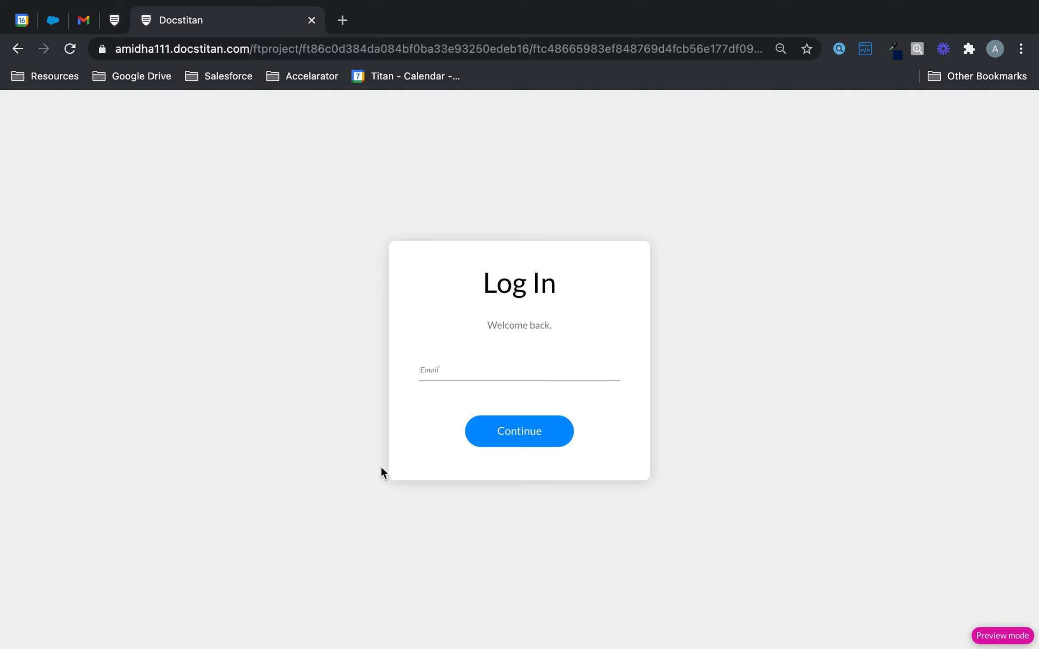
Switch to Page 2 and review its access settings in the Pages panel.
{"action": "left_click", "coordinate": [115, 21]}
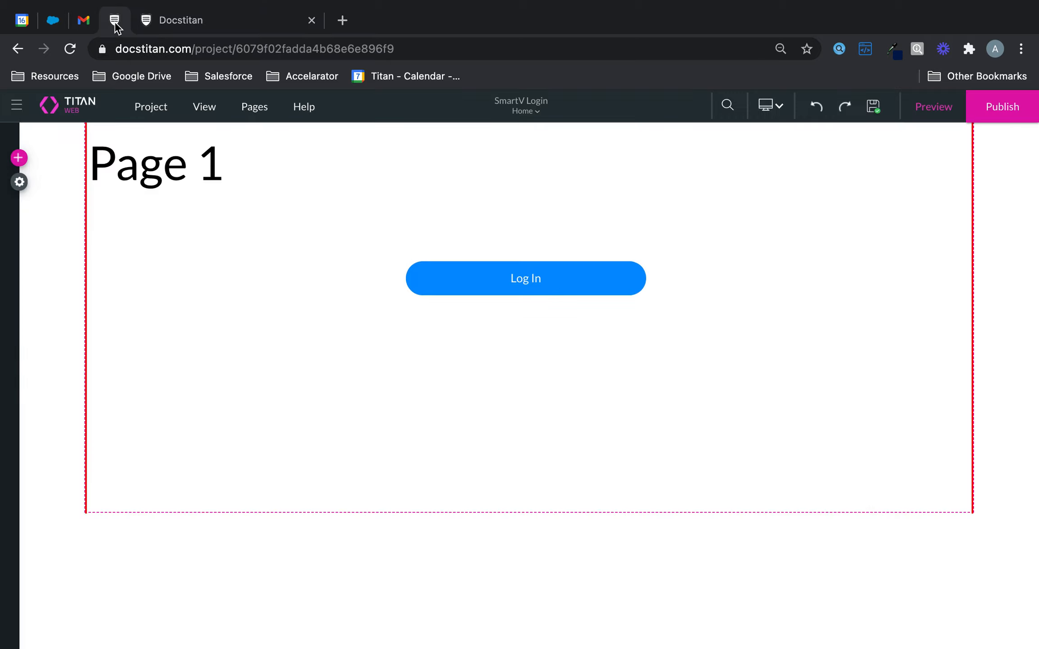
{"action": "left_click", "coordinate": [533, 117]}
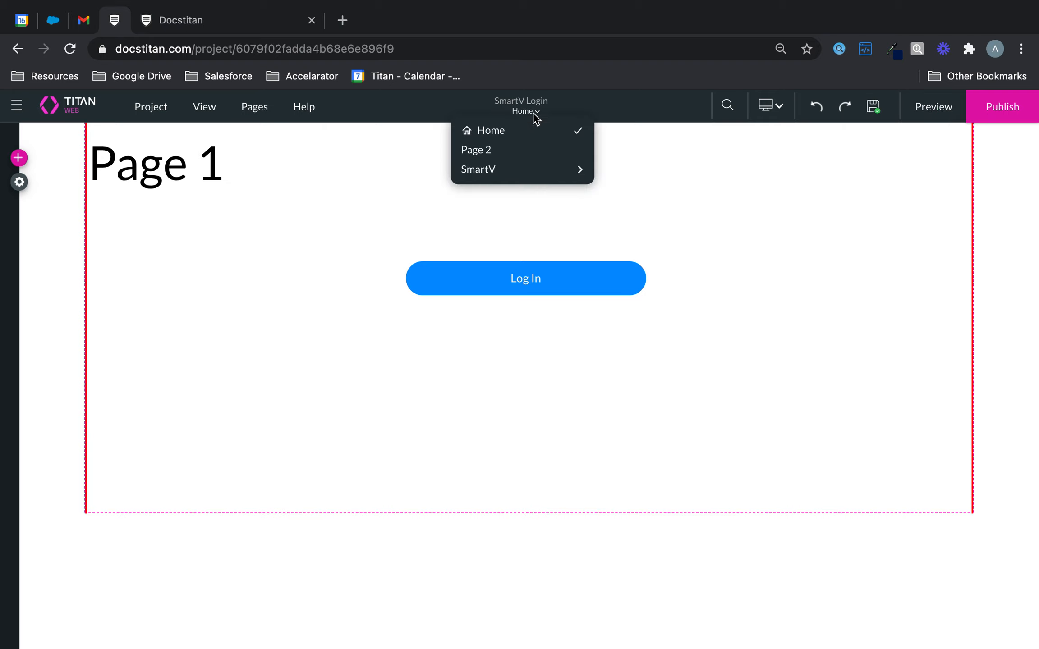
{"action": "left_click", "coordinate": [506, 152]}
{"action": "left_click", "coordinate": [251, 107]}
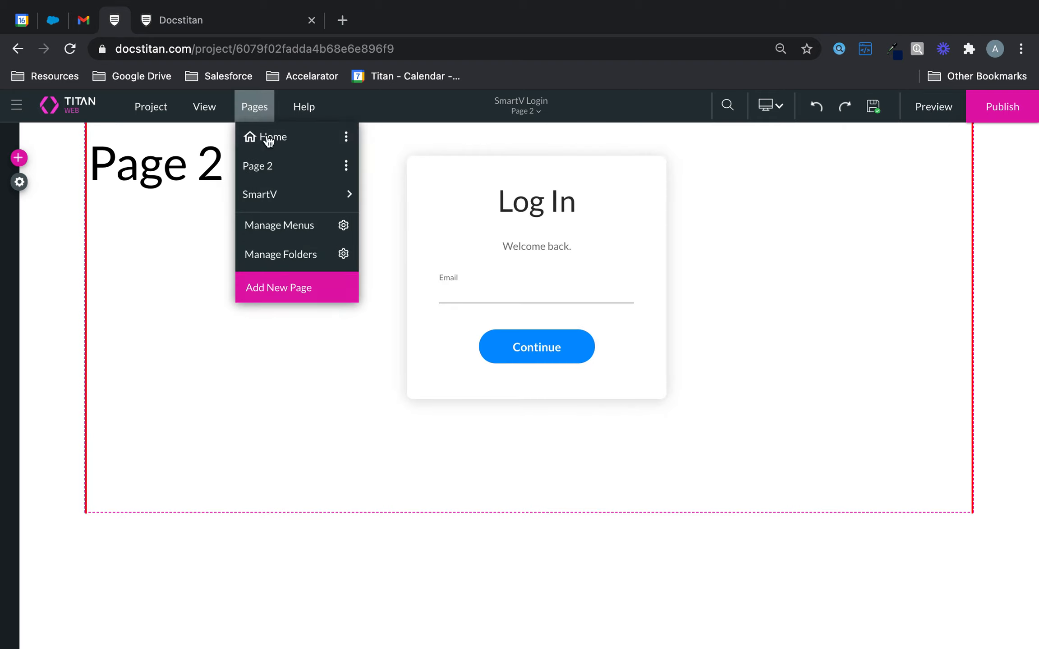
{"action": "left_click", "coordinate": [346, 166]}
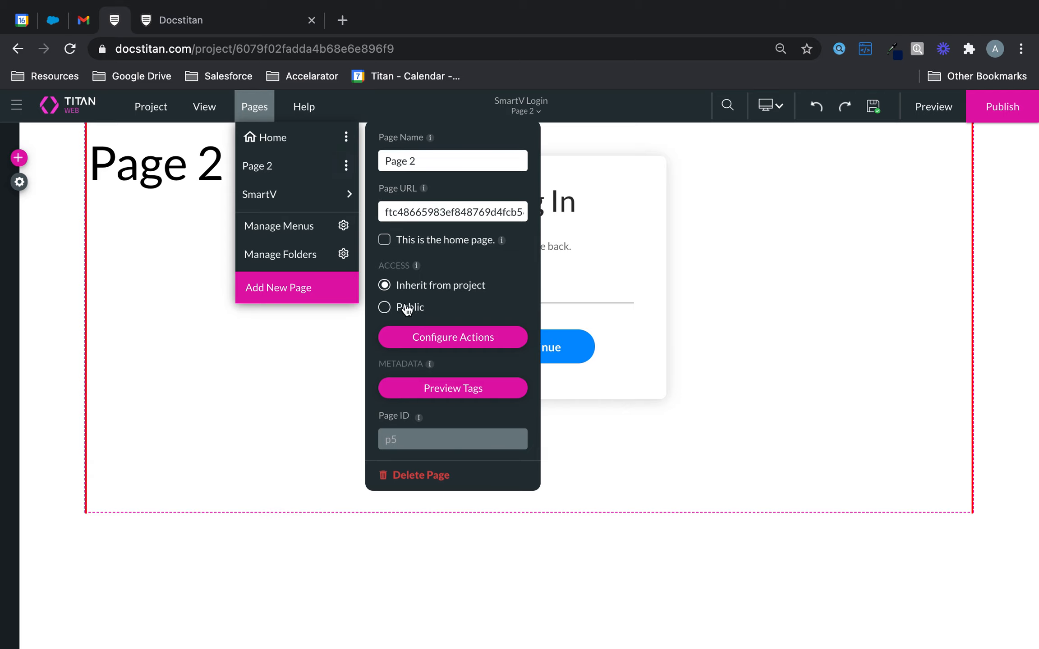
Save the project, return to the Home page, and save again.
{"action": "left_click", "coordinate": [872, 108]}
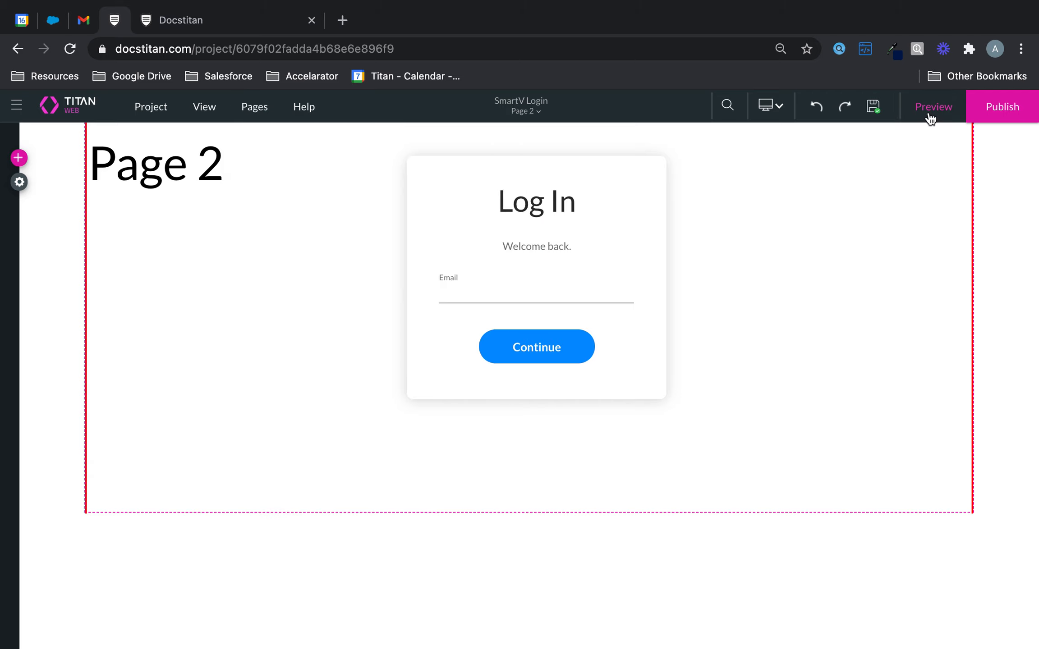
{"action": "left_click", "coordinate": [523, 112]}
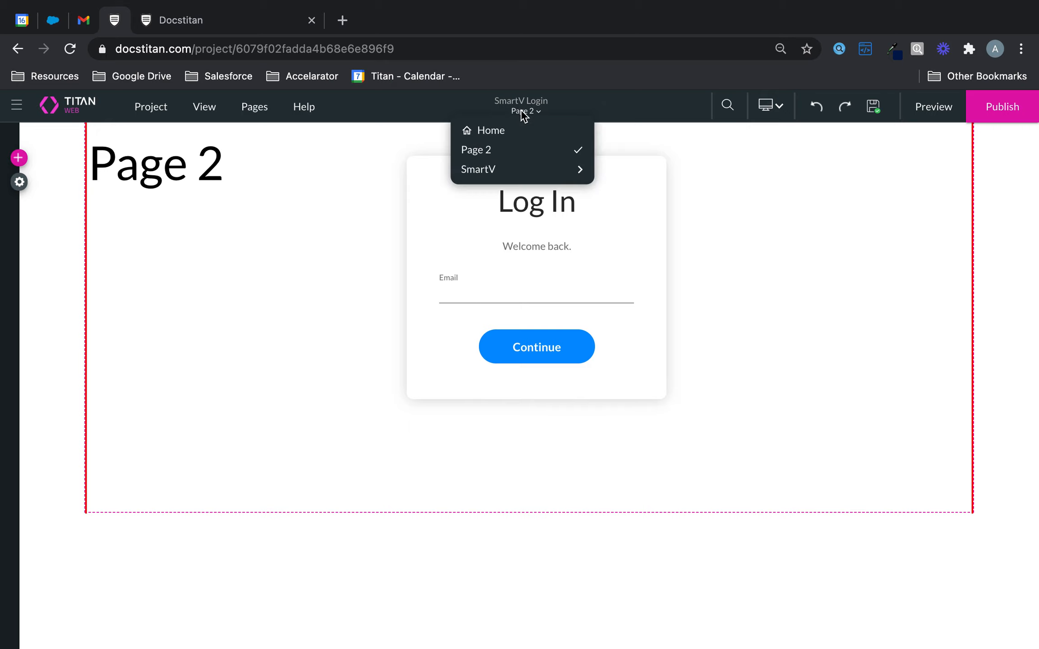
{"action": "left_click", "coordinate": [505, 131]}
{"action": "left_click", "coordinate": [874, 108]}
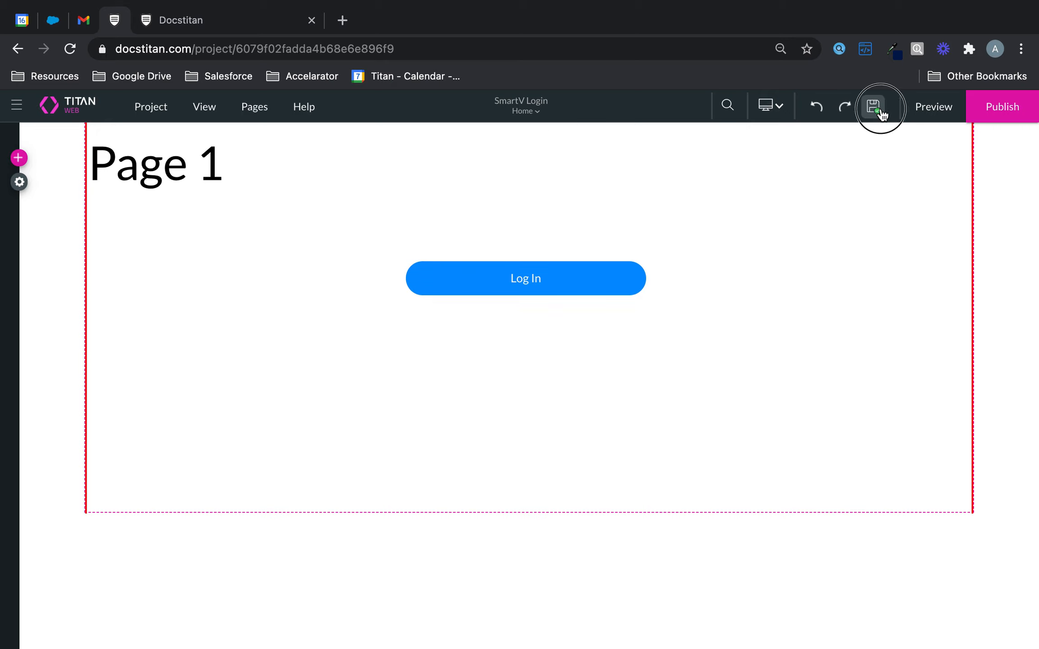
In preview, follow Log In to Page 2 and submit an email to reach the code prompt.
{"action": "left_click", "coordinate": [933, 110]}
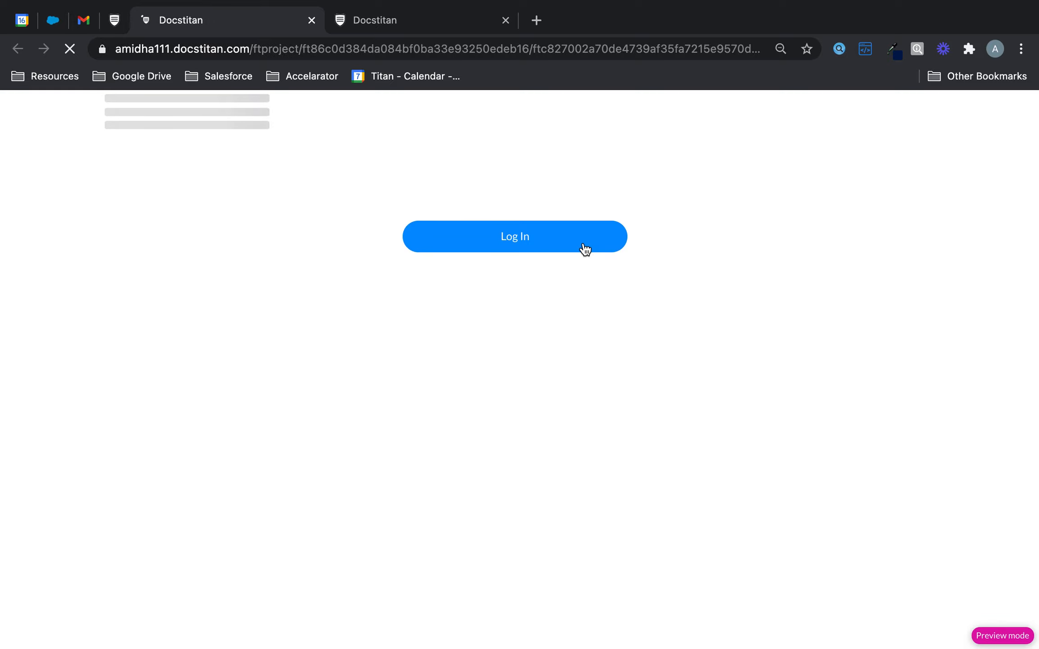
{"action": "left_click", "coordinate": [585, 249]}
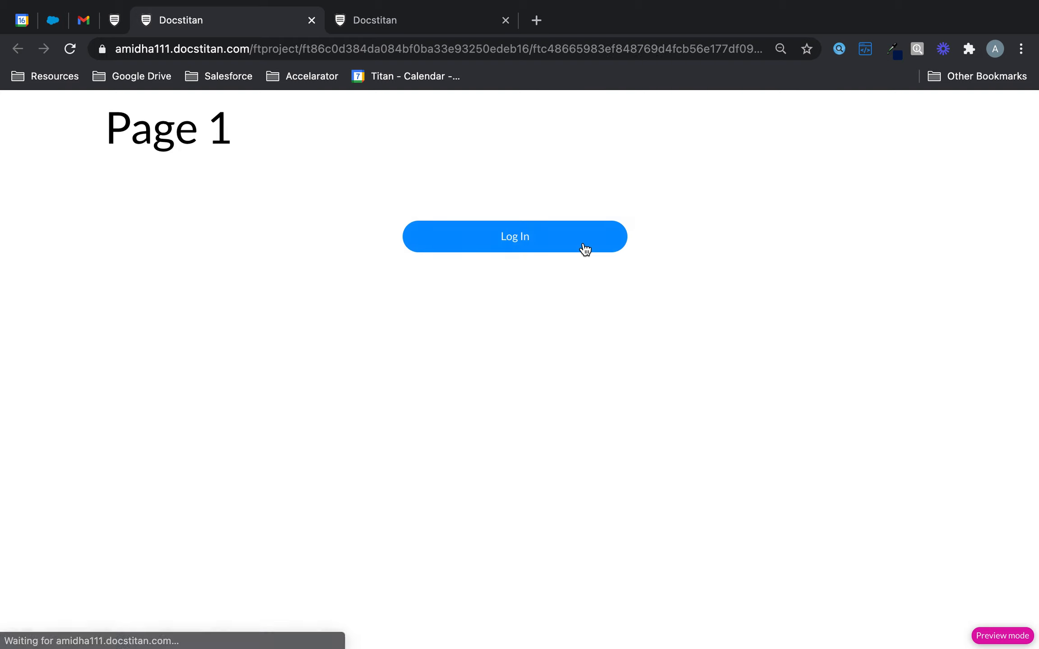
{"action": "left_click", "coordinate": [486, 244]}
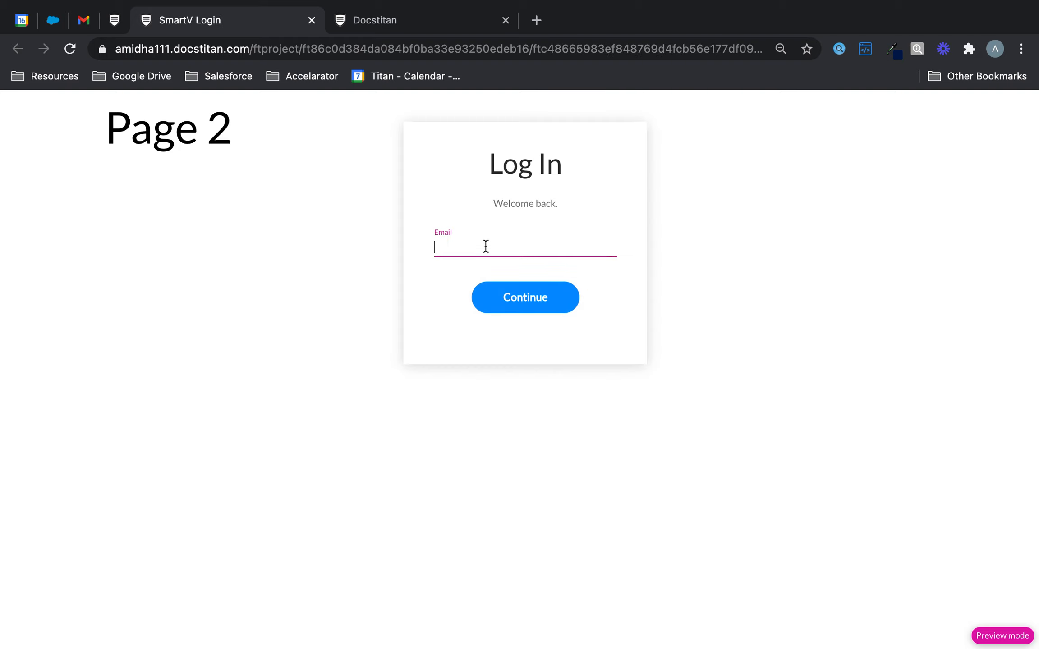
{"action": "left_click", "coordinate": [522, 297]}
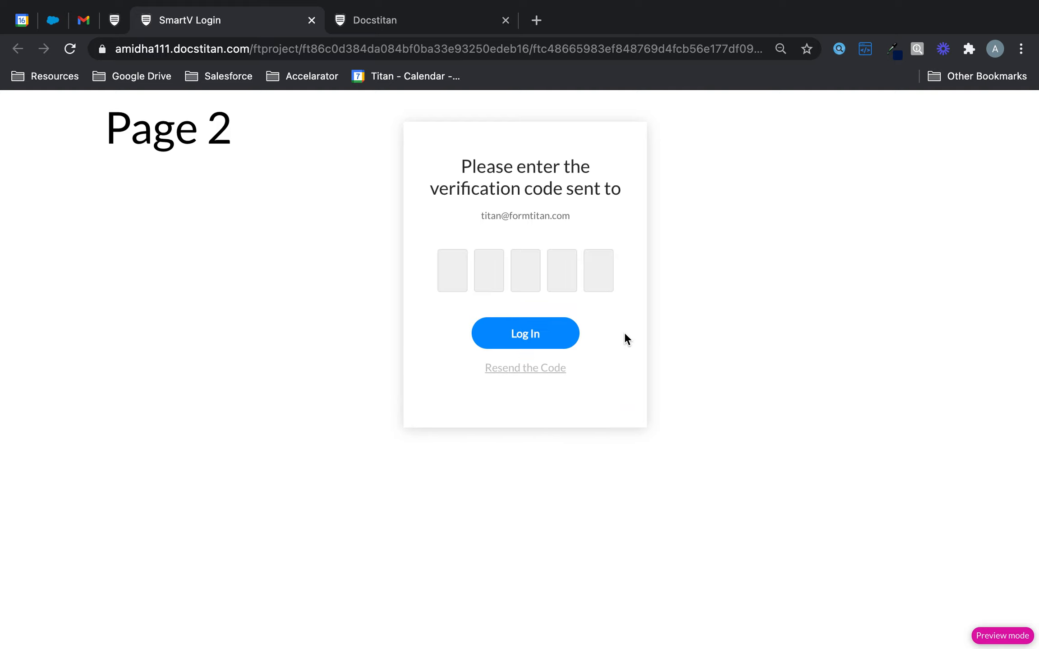